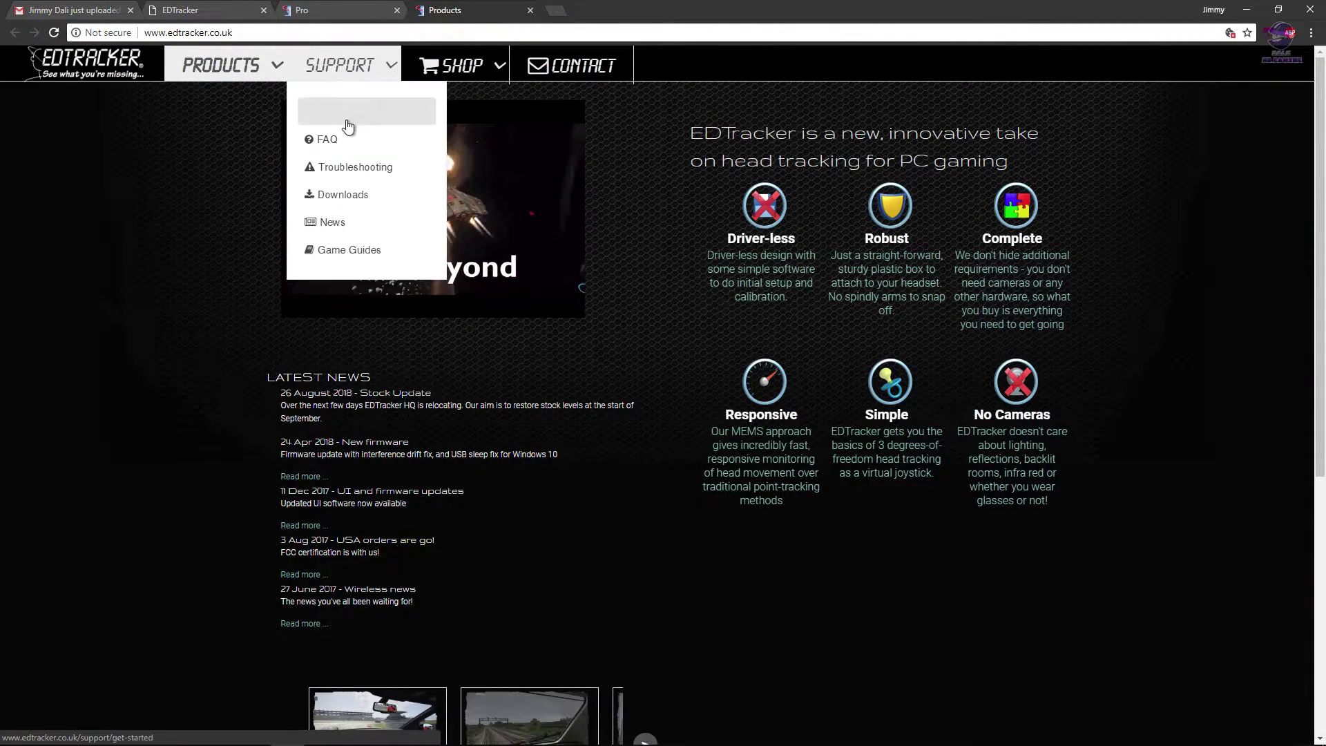
# Download the EDTracker Pro Wireless 3.5 firmware zip and open the Flash Firmware FAQ.
pyautogui.click(412, 197)
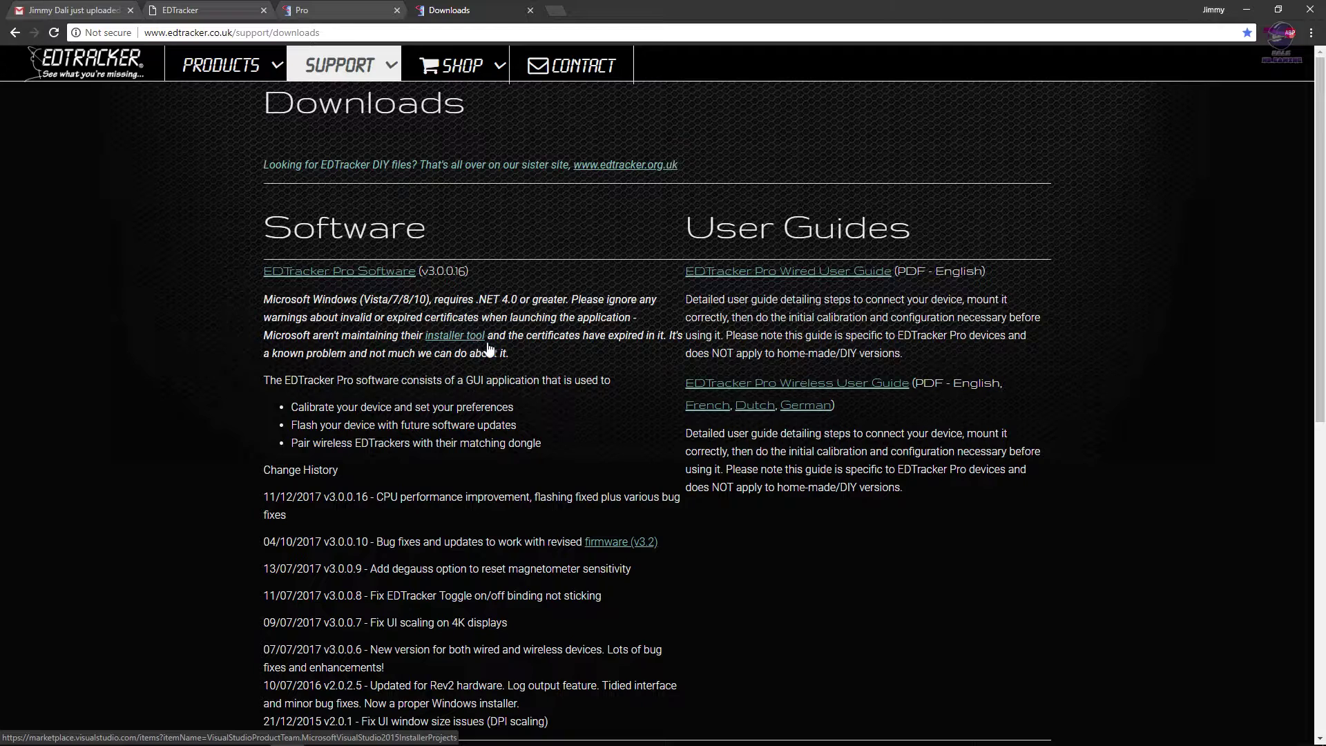
pyautogui.scroll(-5, 529, 360)
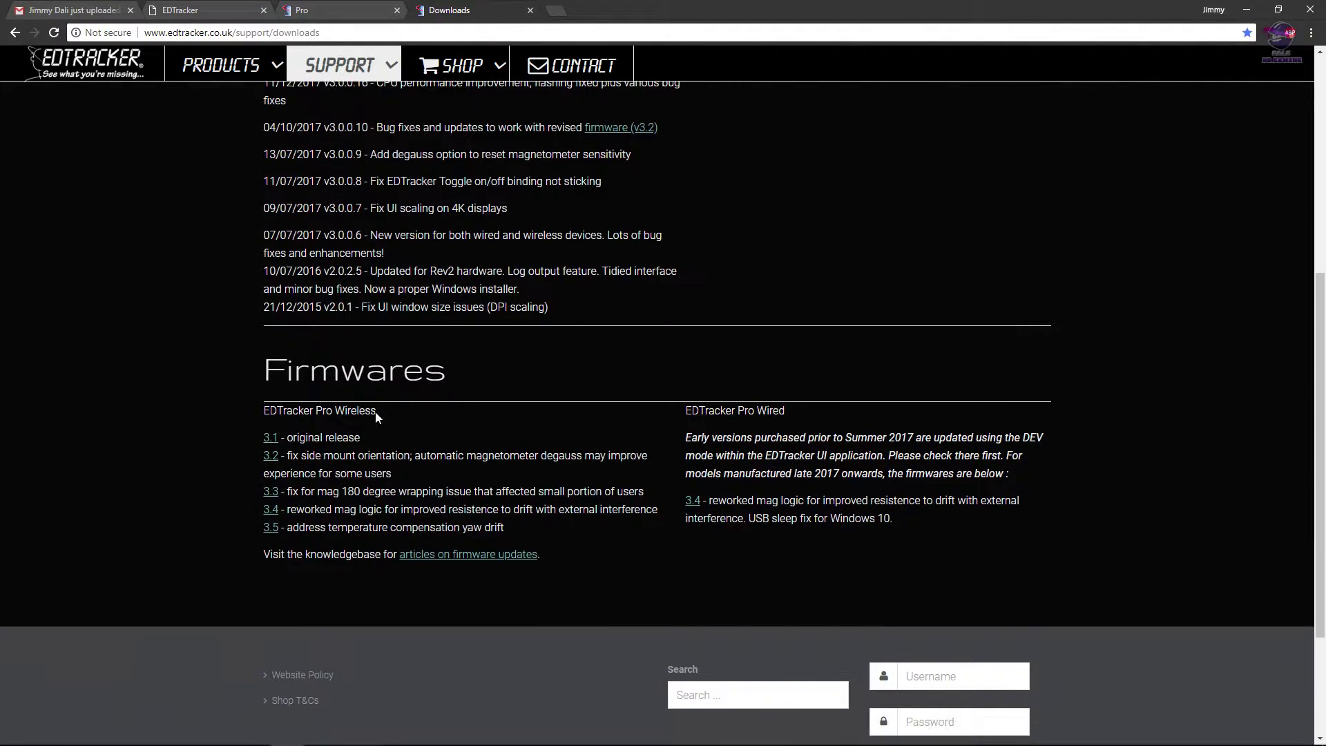
pyautogui.click(270, 527)
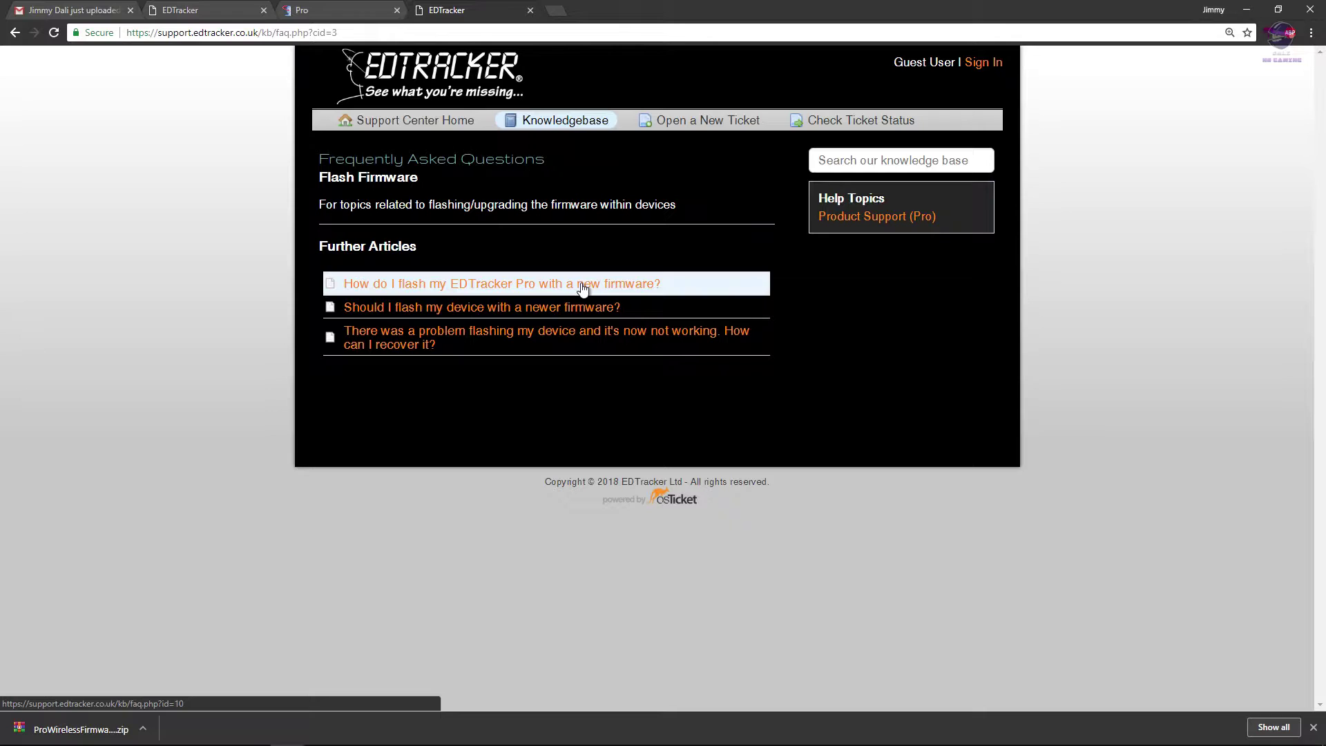
pyautogui.click(582, 289)
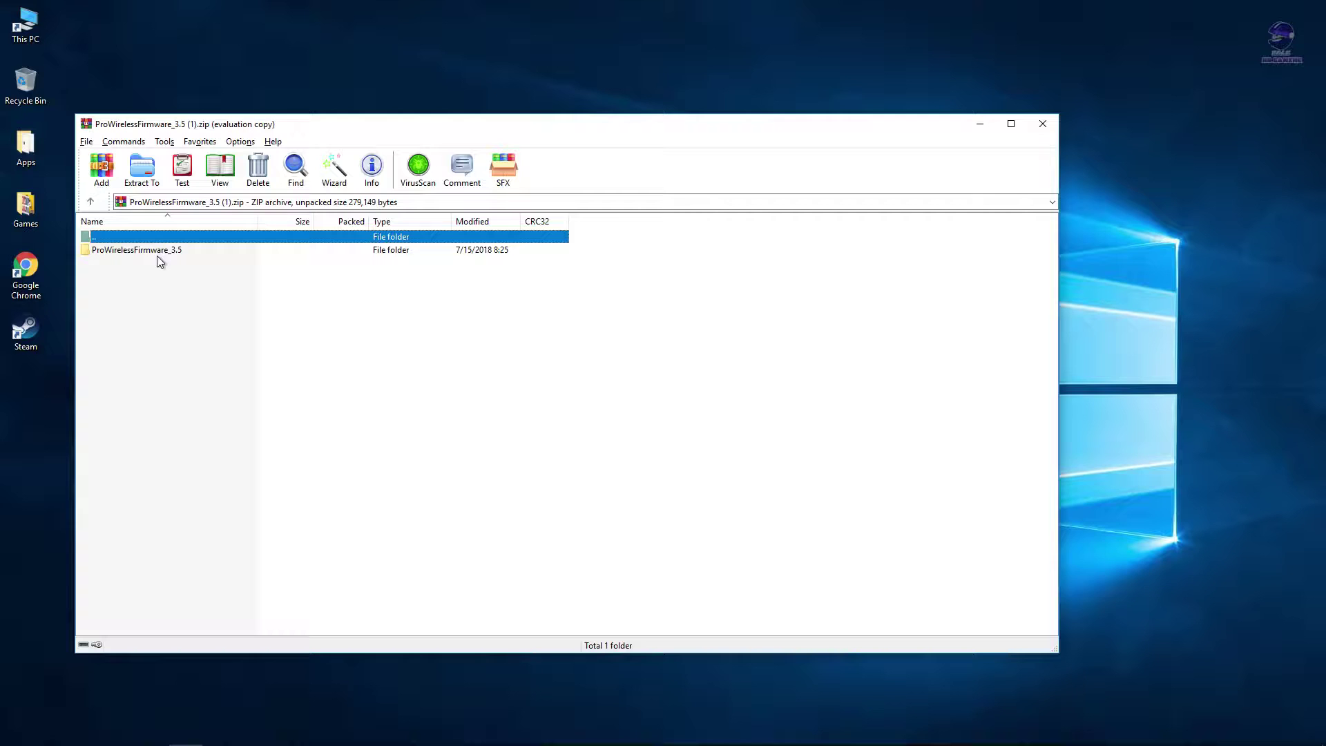
# Open readme.txt from the ProWirelessFirmware_3.5 folder and place it narrowed on the right side.
pyautogui.doubleClick(161, 251)
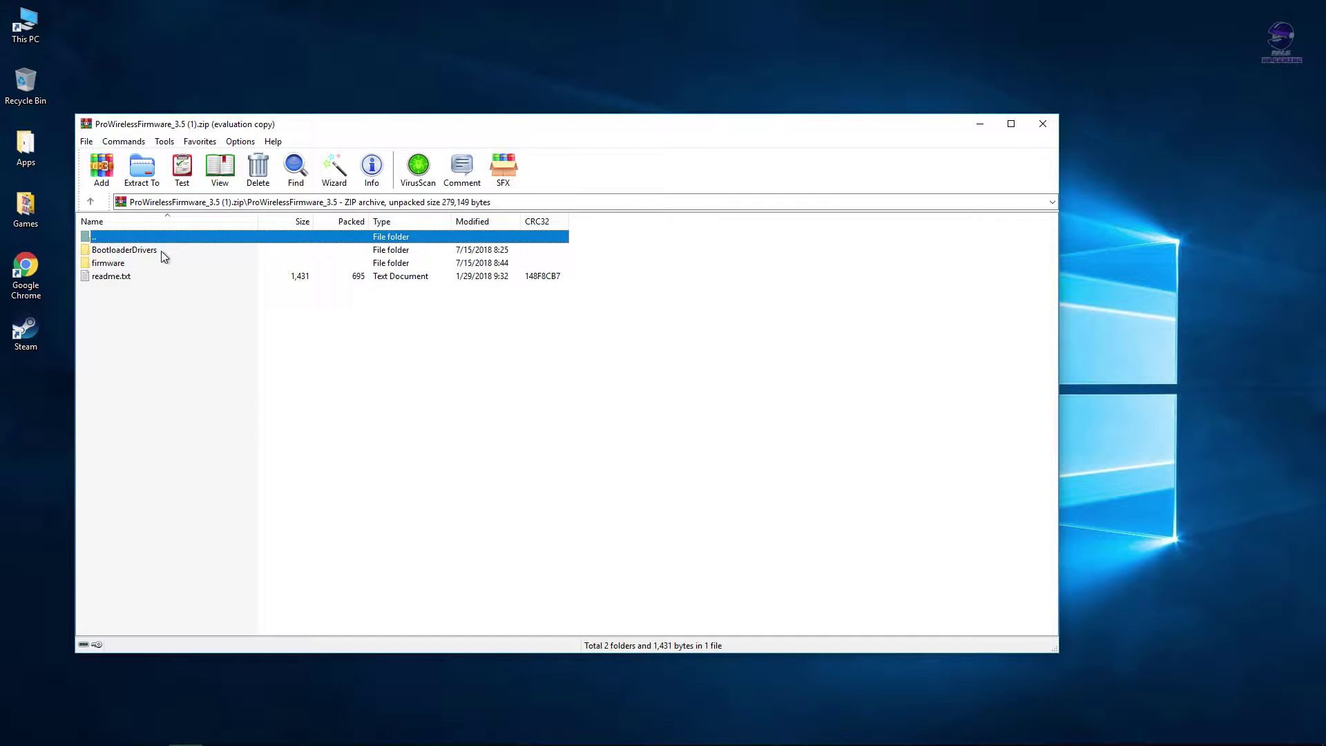
pyautogui.doubleClick(114, 277)
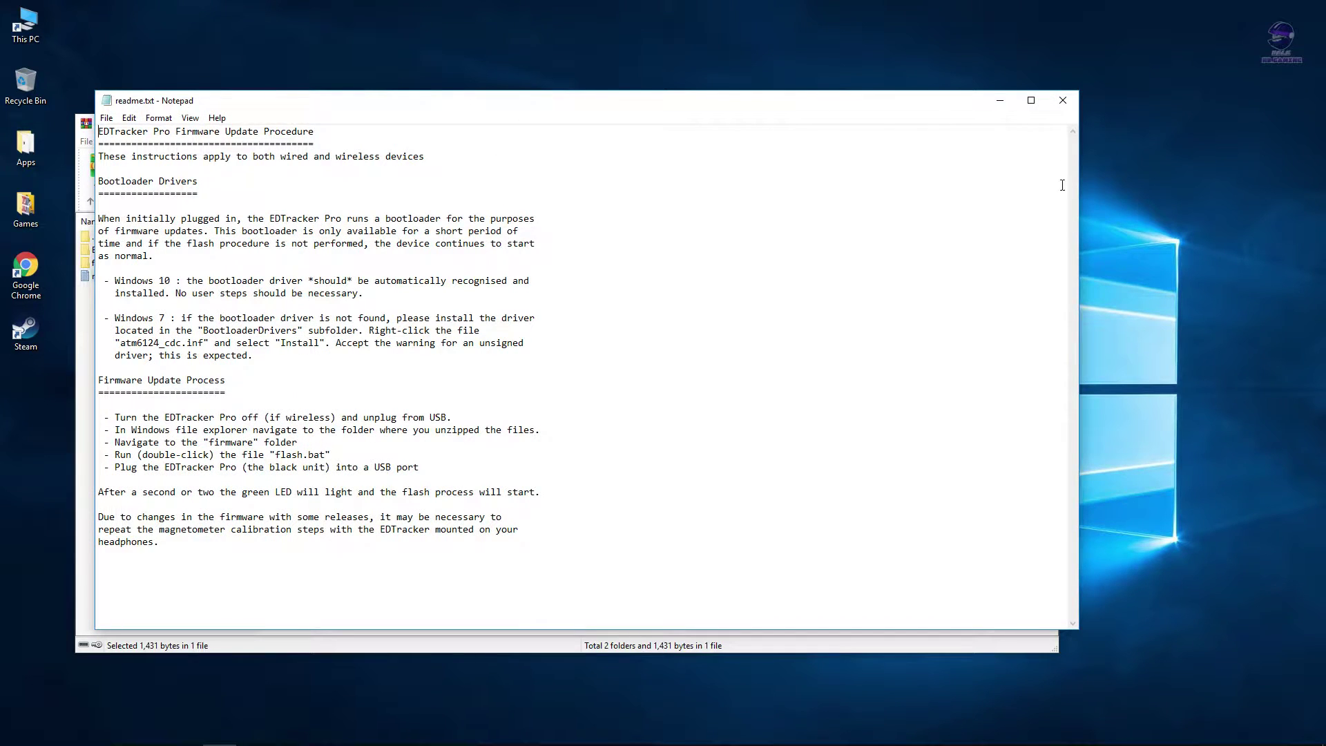
pyautogui.moveTo(1083, 194); pyautogui.dragTo(674, 195)
pyautogui.moveTo(523, 96); pyautogui.dragTo(1150, 83)
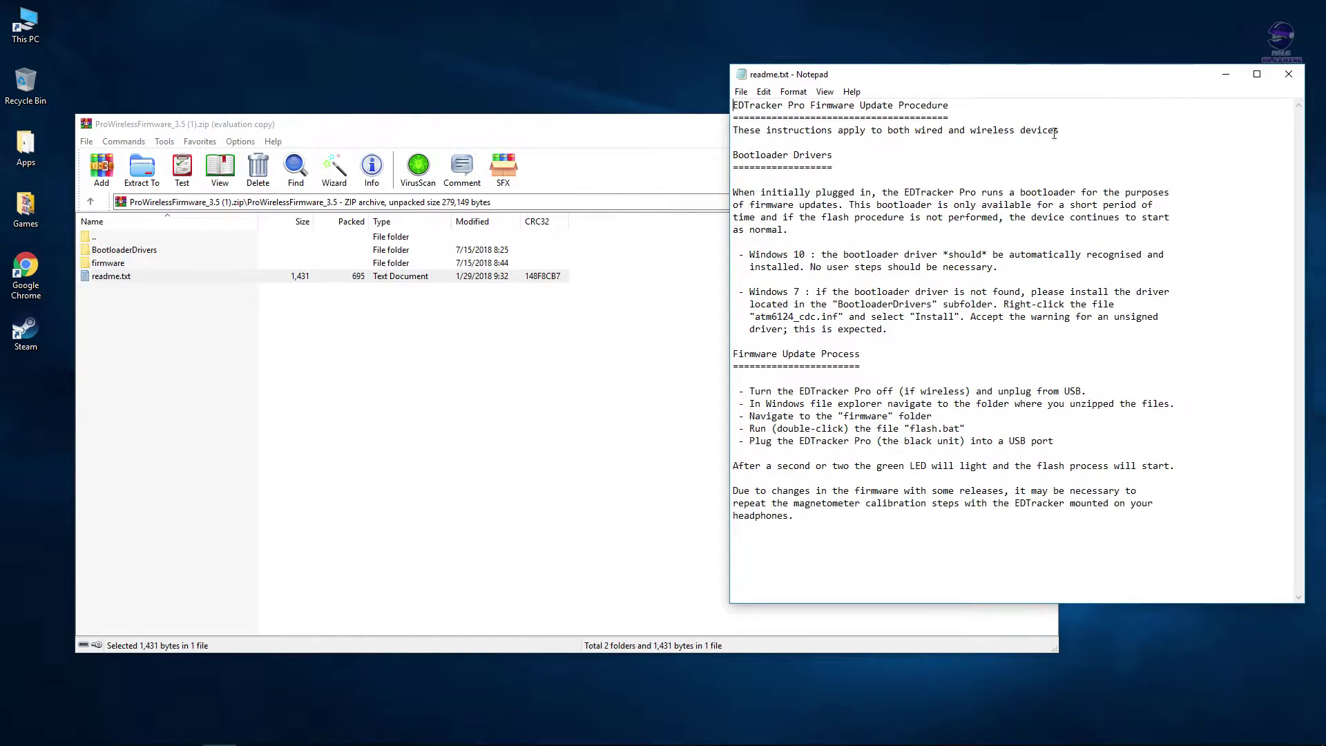
# Extract the firmware and BootloaderDrivers folders to the desktop and close WinRAR.
pyautogui.click(127, 276)
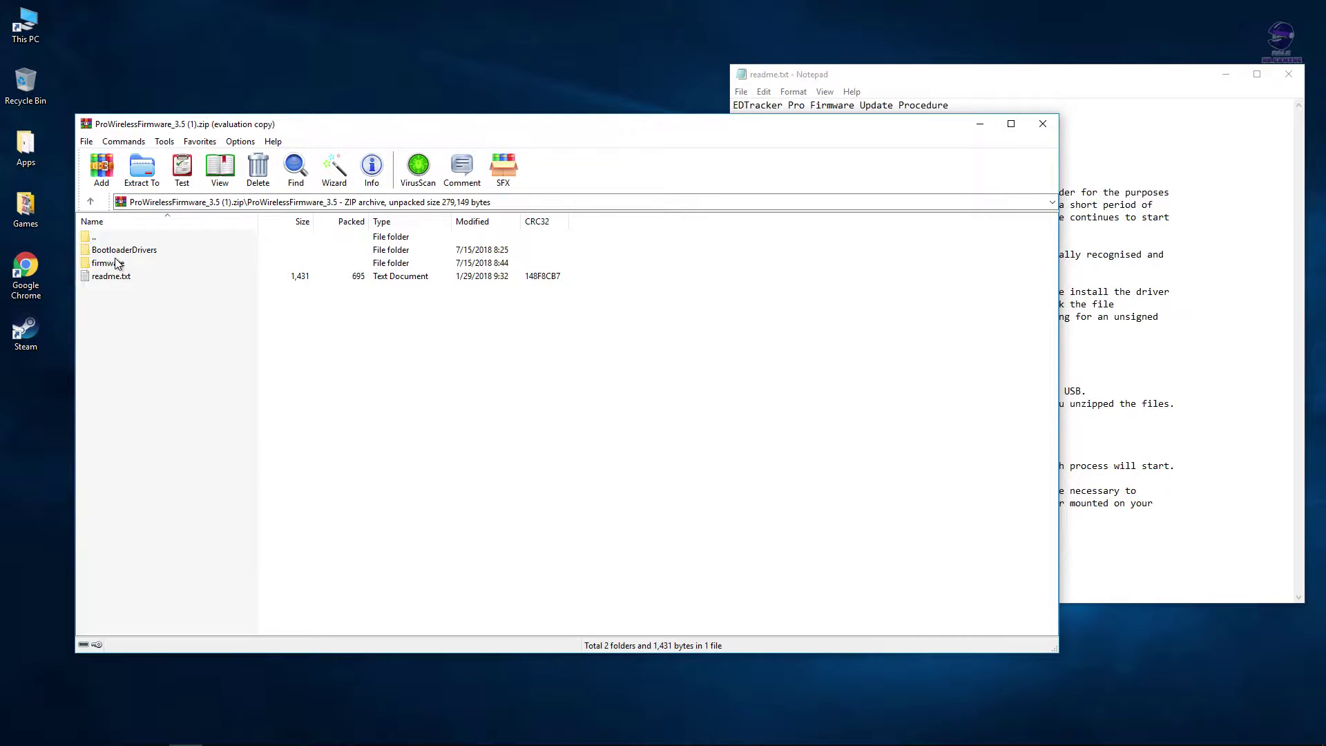
pyautogui.click(117, 261)
pyautogui.keyDown('ctrl'); pyautogui.click(117, 253); pyautogui.keyUp('ctrl')
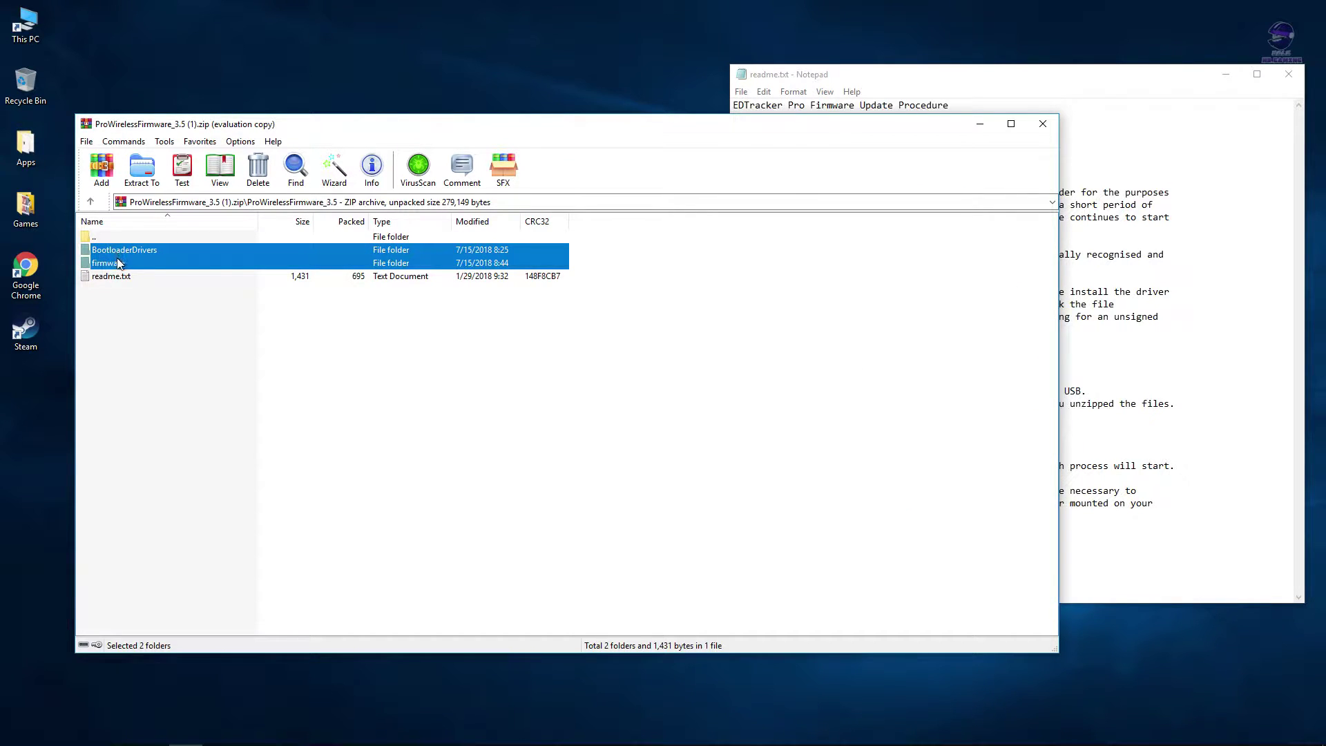
pyautogui.moveTo(116, 256); pyautogui.dragTo(35, 399)
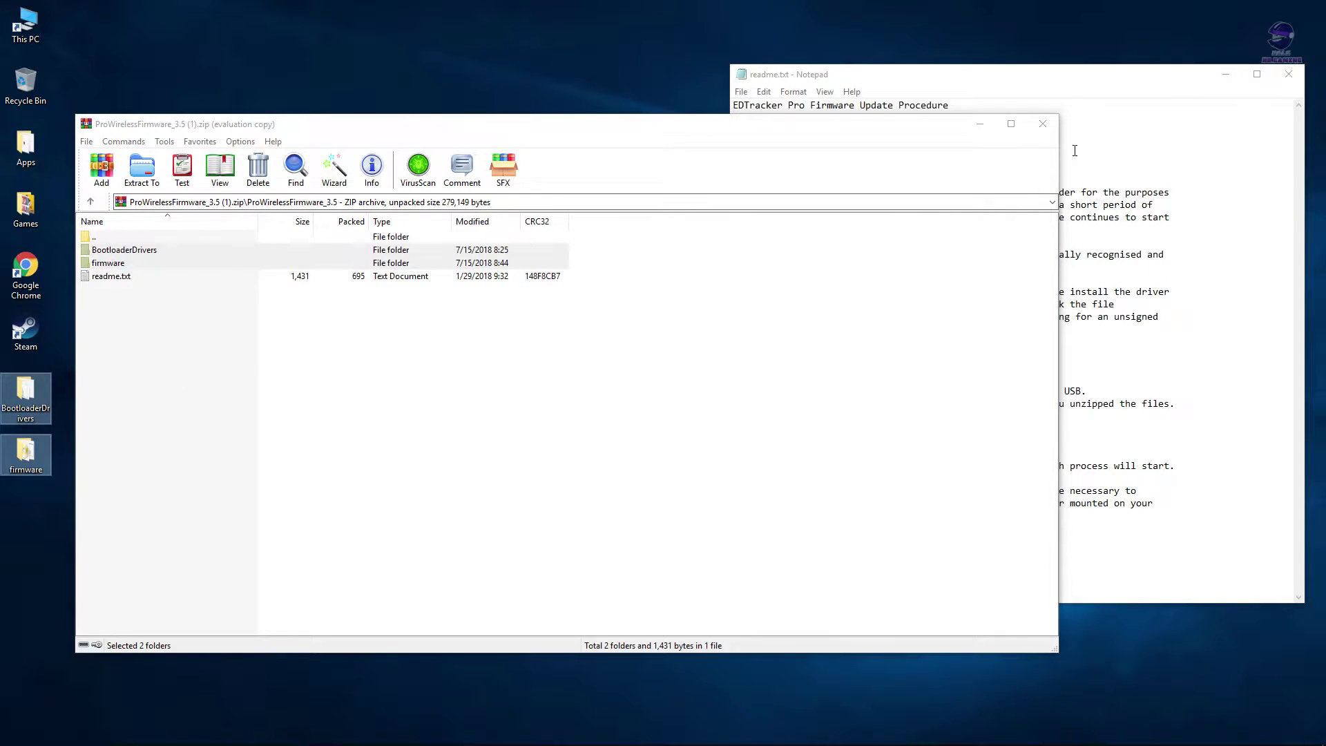
pyautogui.click(1043, 125)
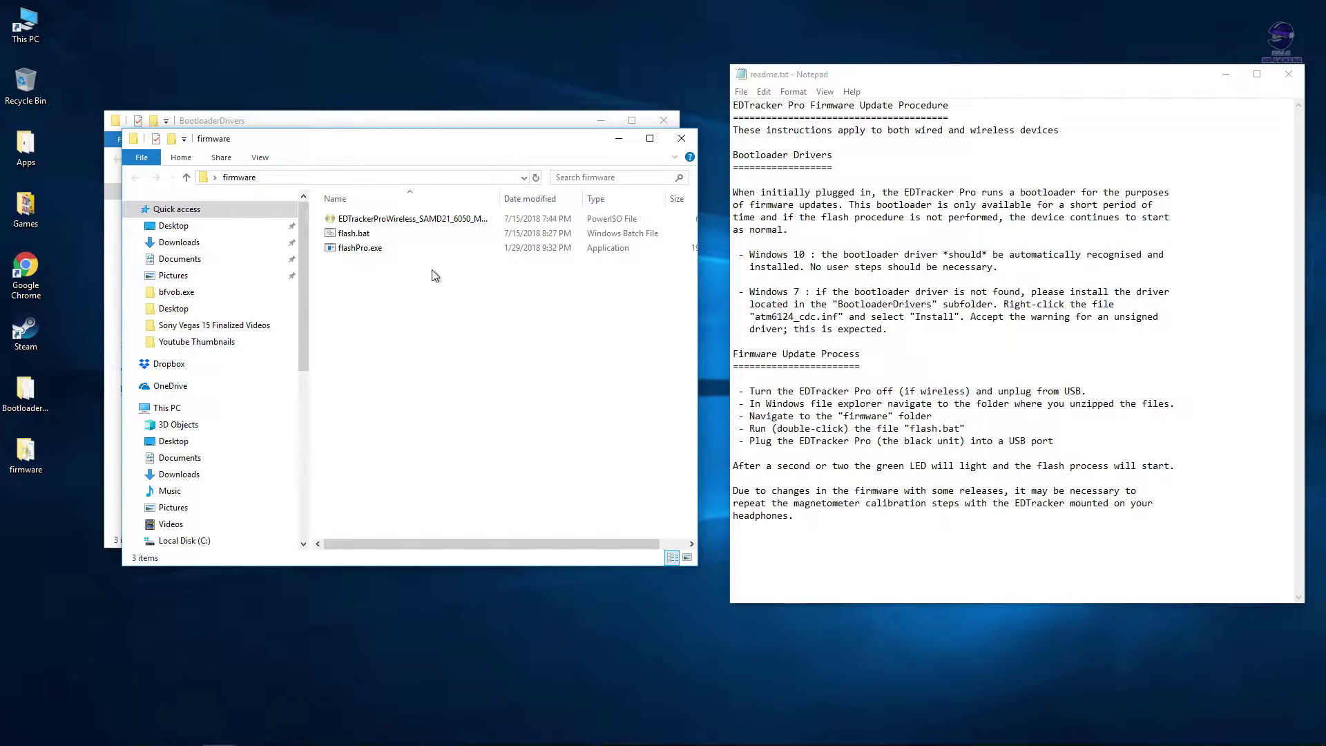
# Run flash.bat to flash the EDTracker Pro to 100%, then close the command window.
pyautogui.doubleClick(354, 233)
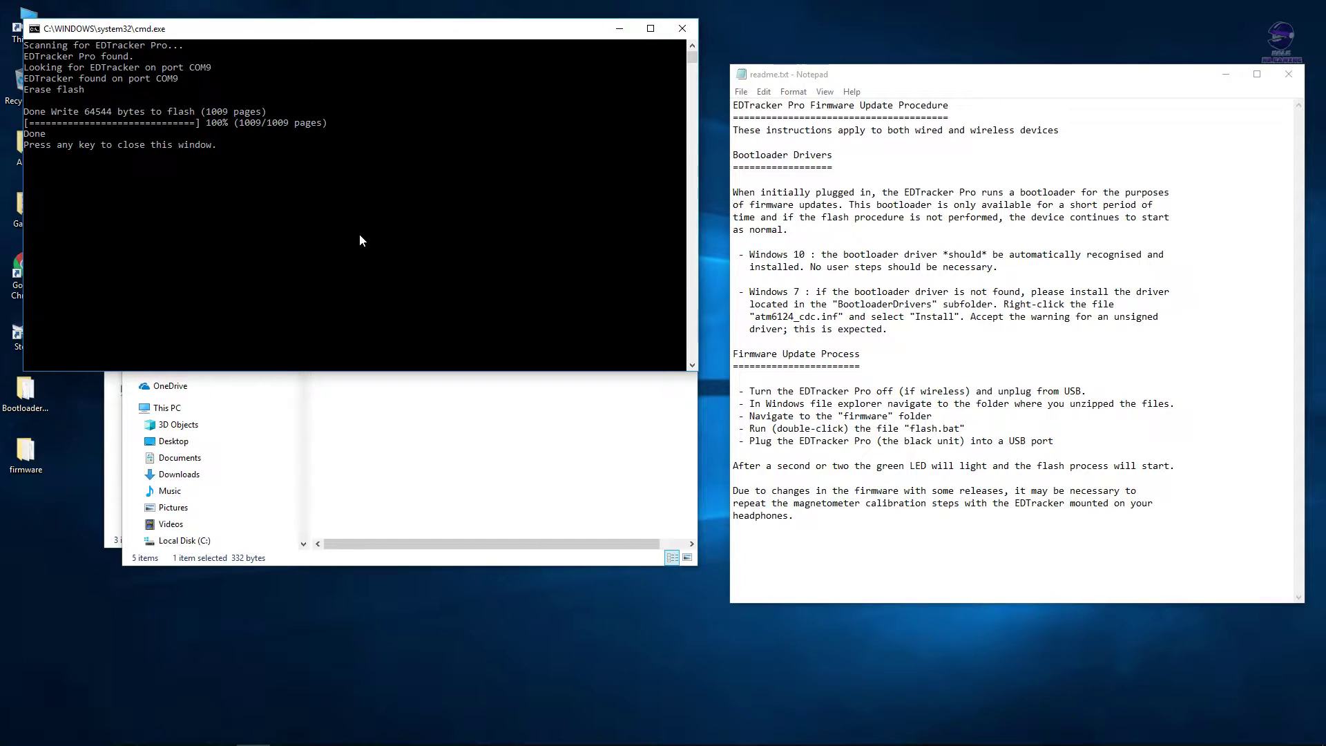
pyautogui.press('Return')
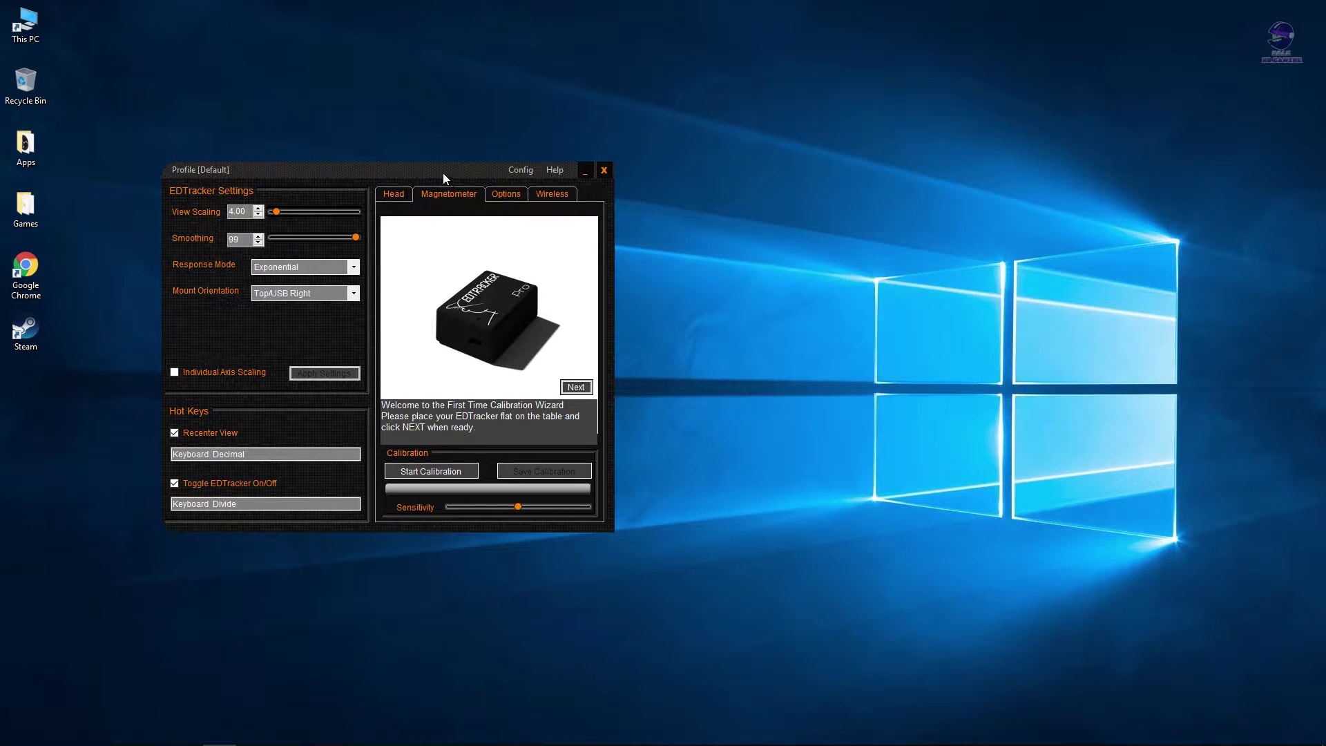
# Drag the First Time Calibration Wizard window toward the upper right of the screen.
pyautogui.moveTo(442, 174); pyautogui.dragTo(871, 72)
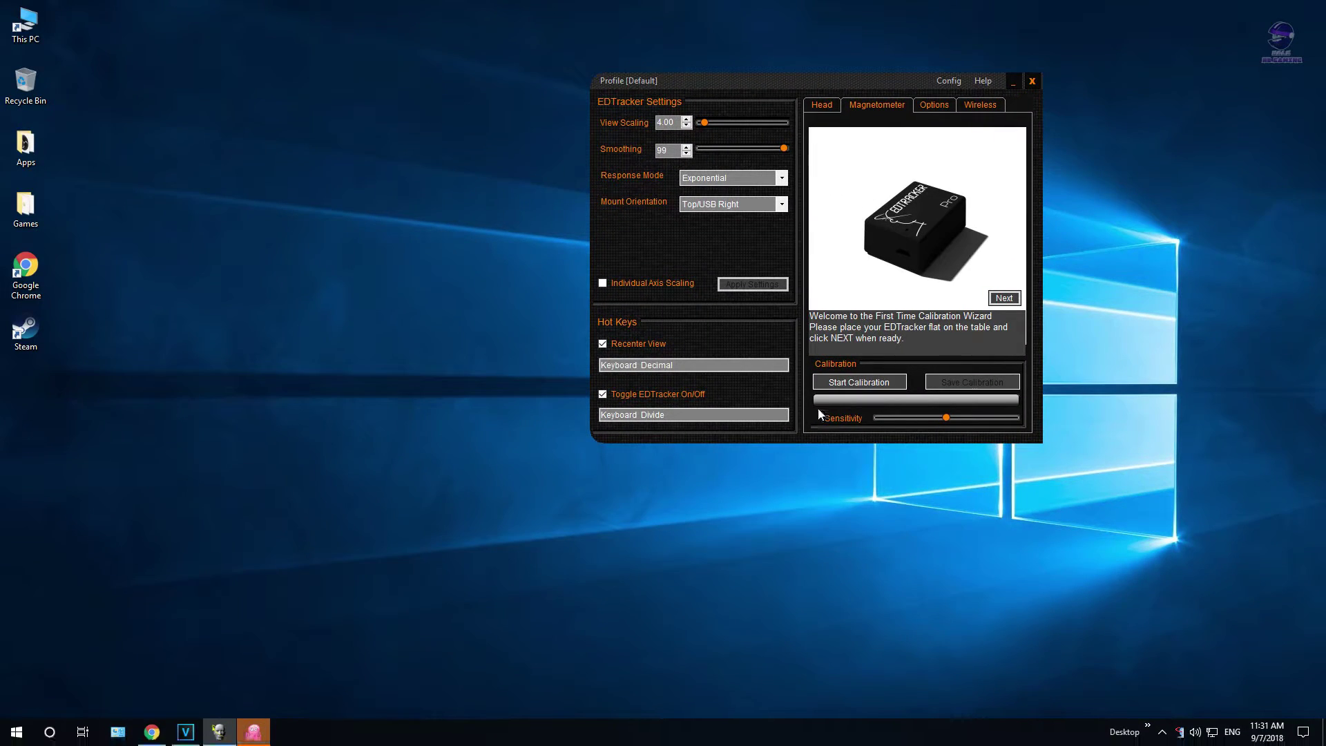
# Start the magnetometer calibration and dismiss the Mag Calibration Demo notice to play the demo.
pyautogui.click(848, 384)
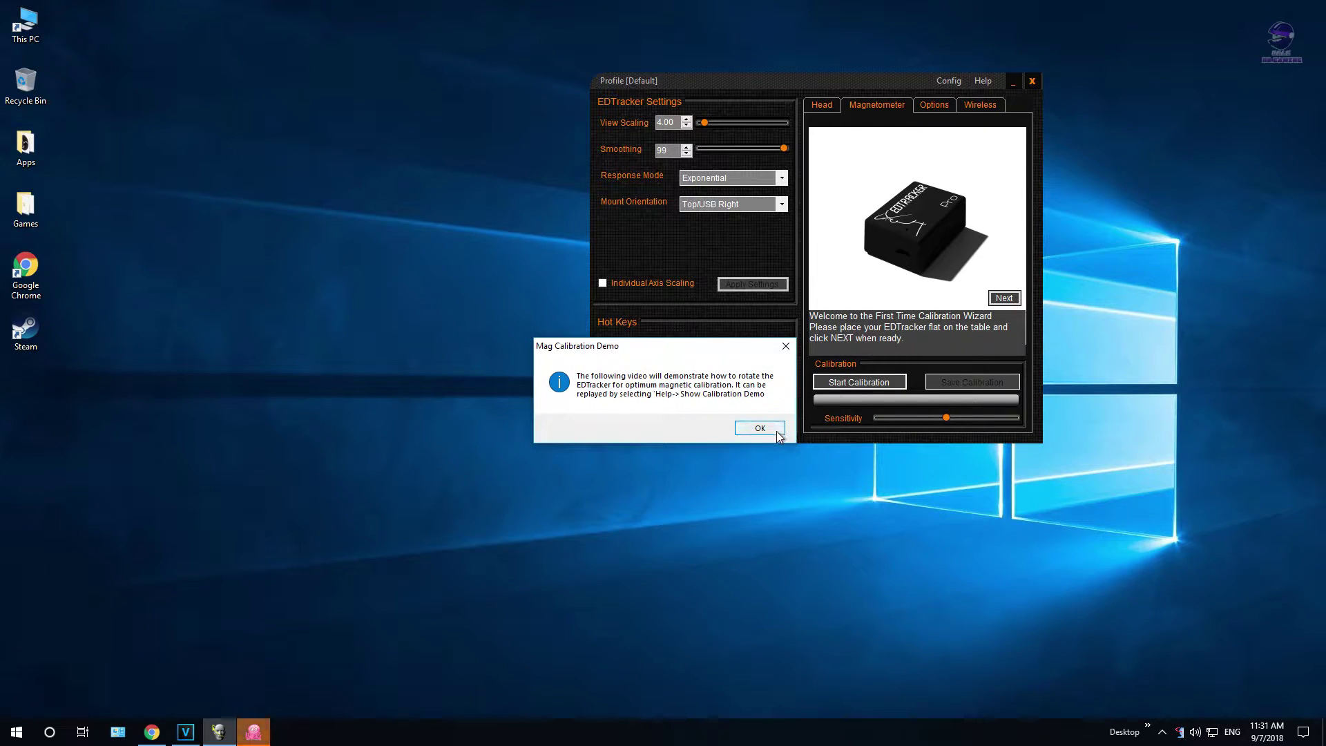
pyautogui.click(760, 428)
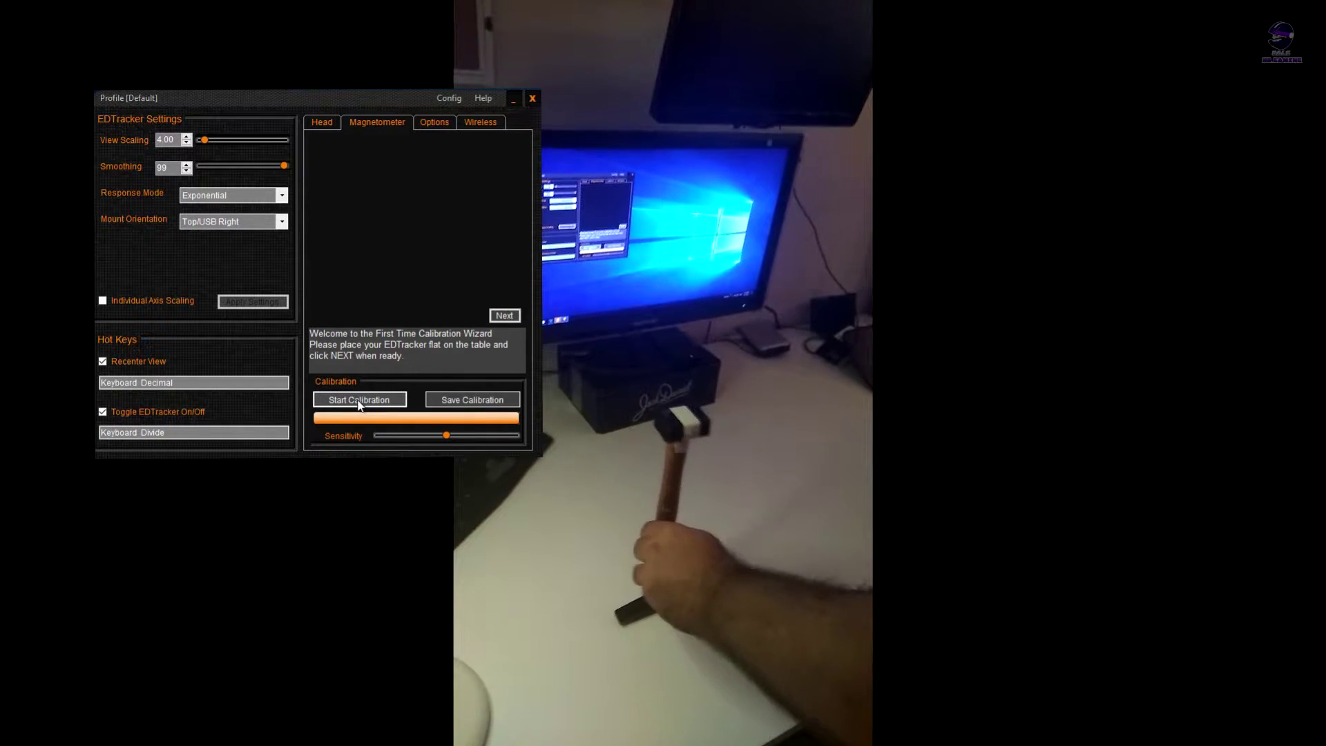
# Save the magnetometer calibration, set level in the Head view, and check head tracking.
pyautogui.click(452, 399)
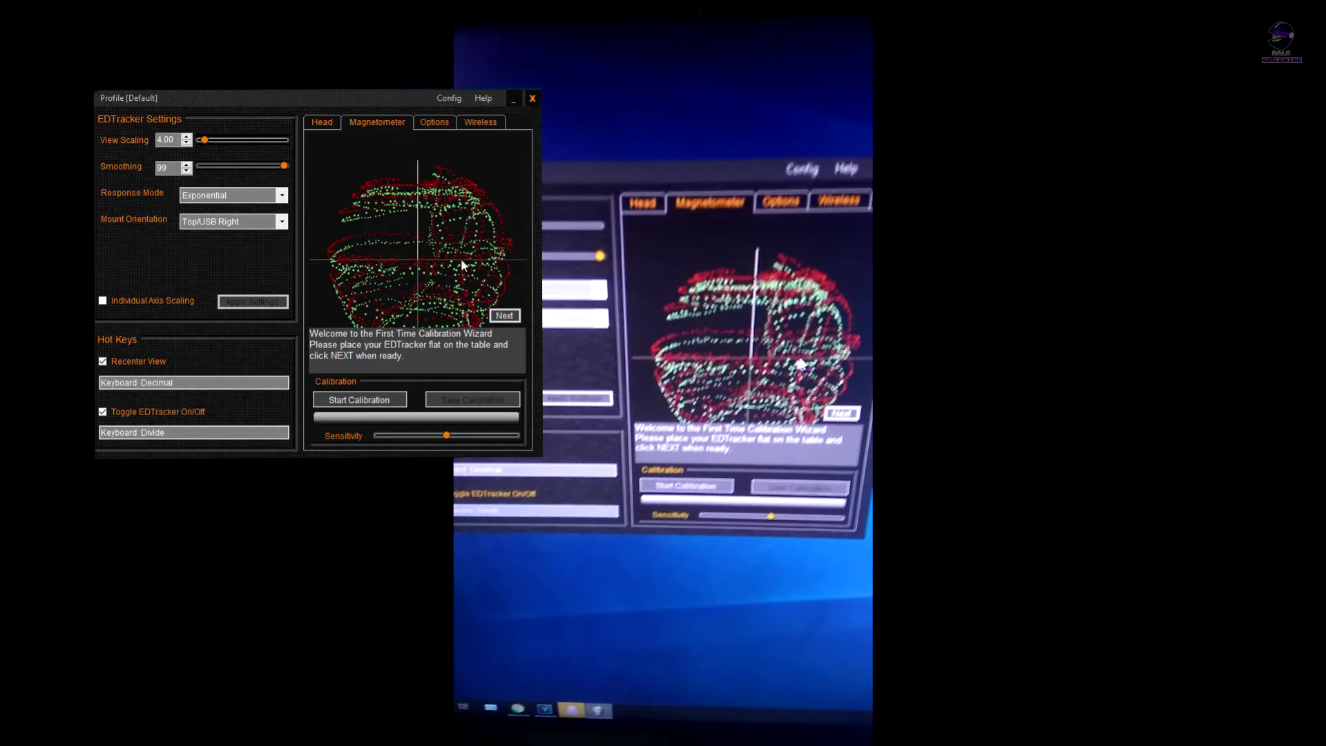
pyautogui.click(326, 126)
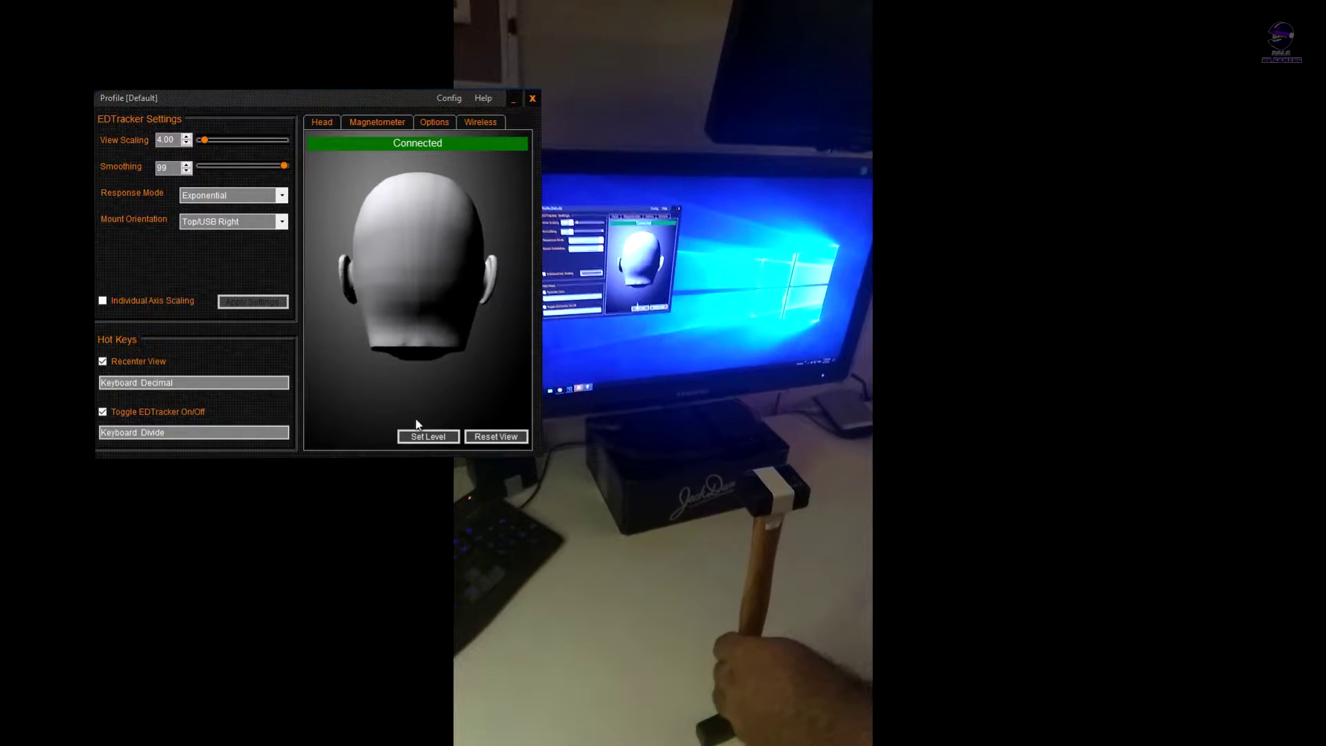
pyautogui.click(424, 435)
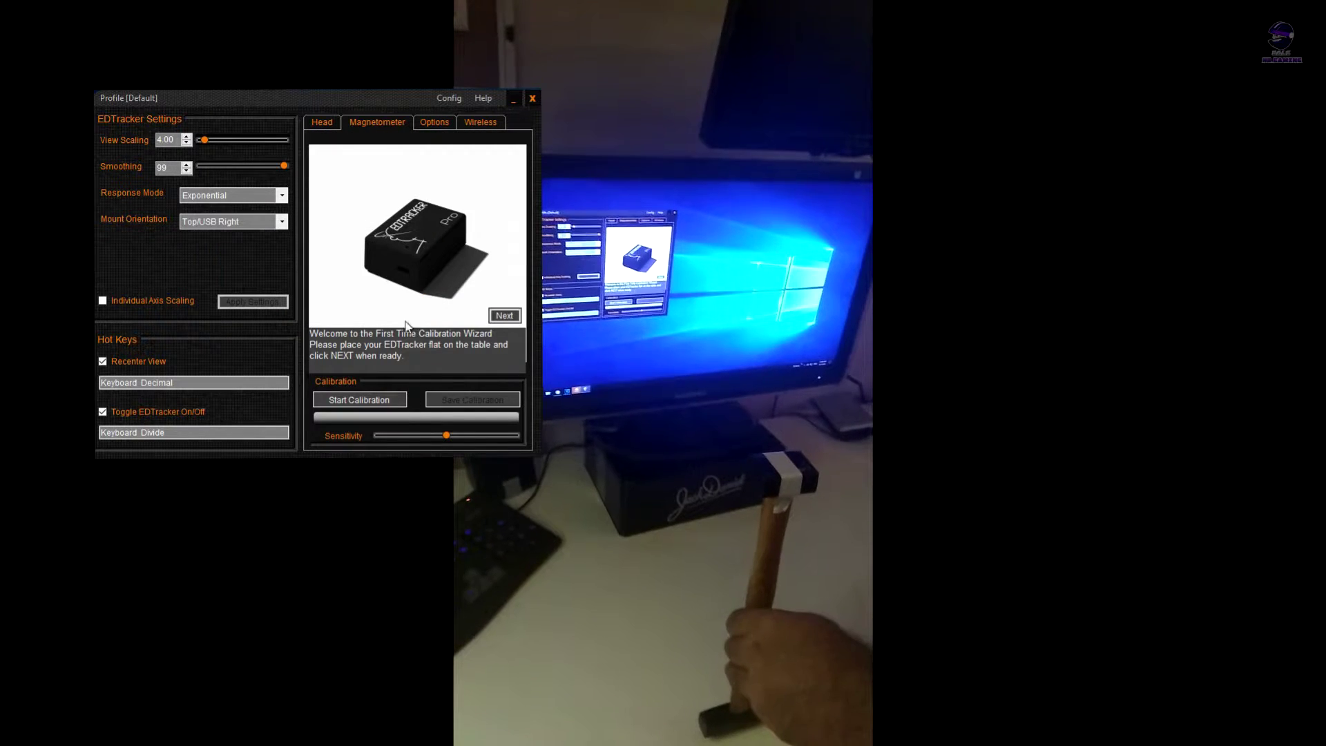
pyautogui.click(322, 122)
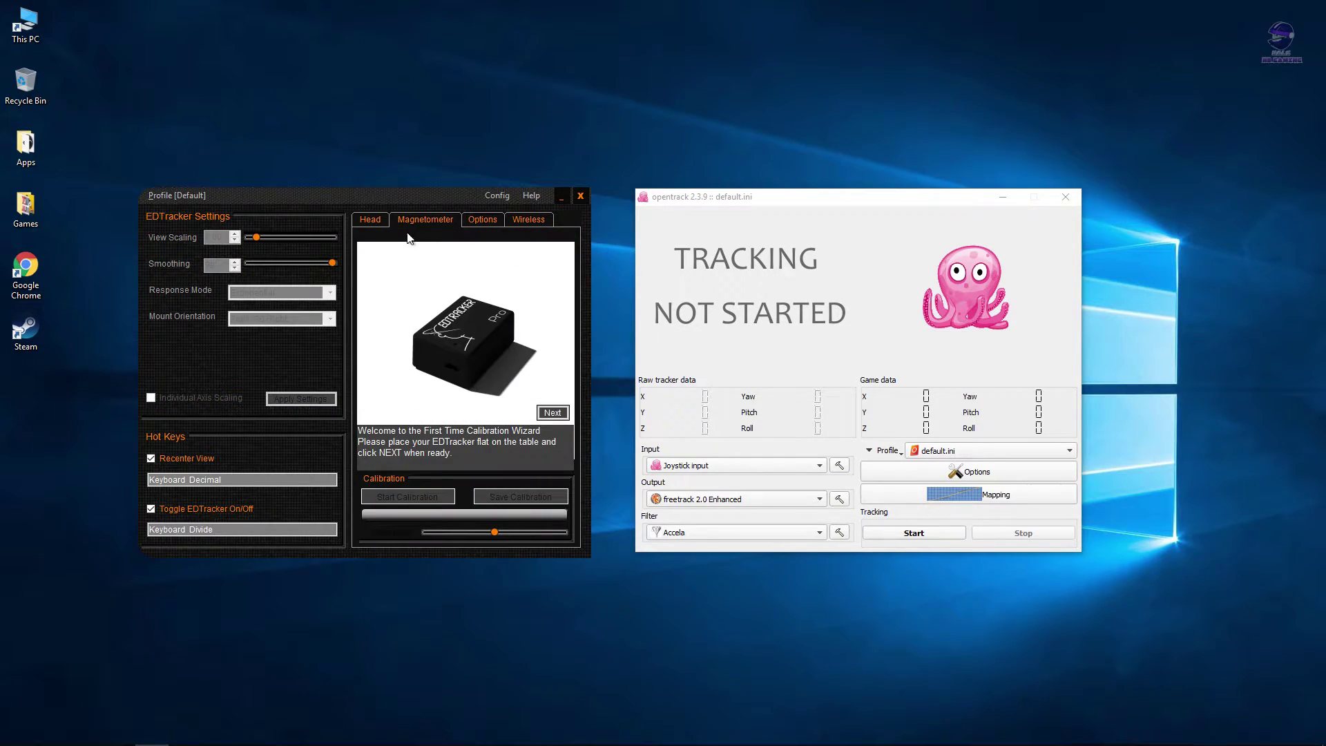
# Recalculate level and gyro bias from the 3-D head view with View Scaling 5.00, Smoothing 99.
pyautogui.click(373, 220)
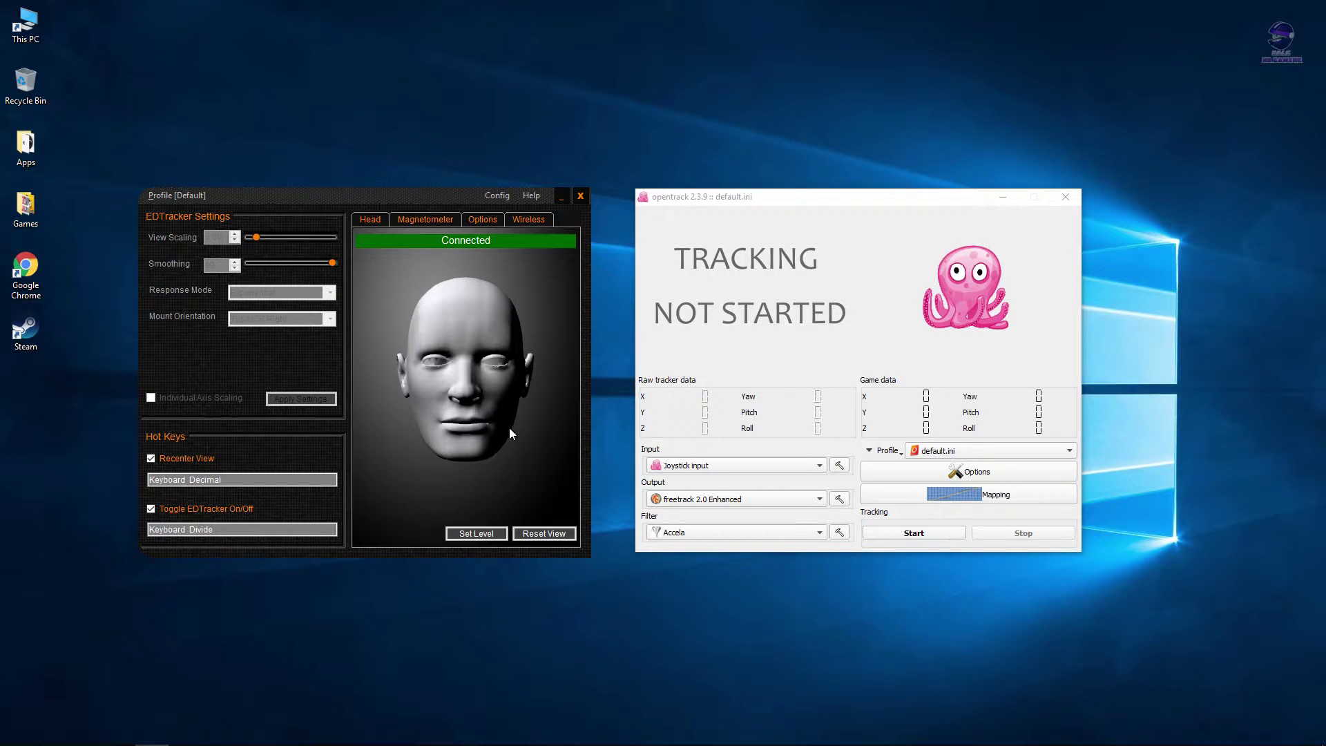
pyautogui.click(482, 536)
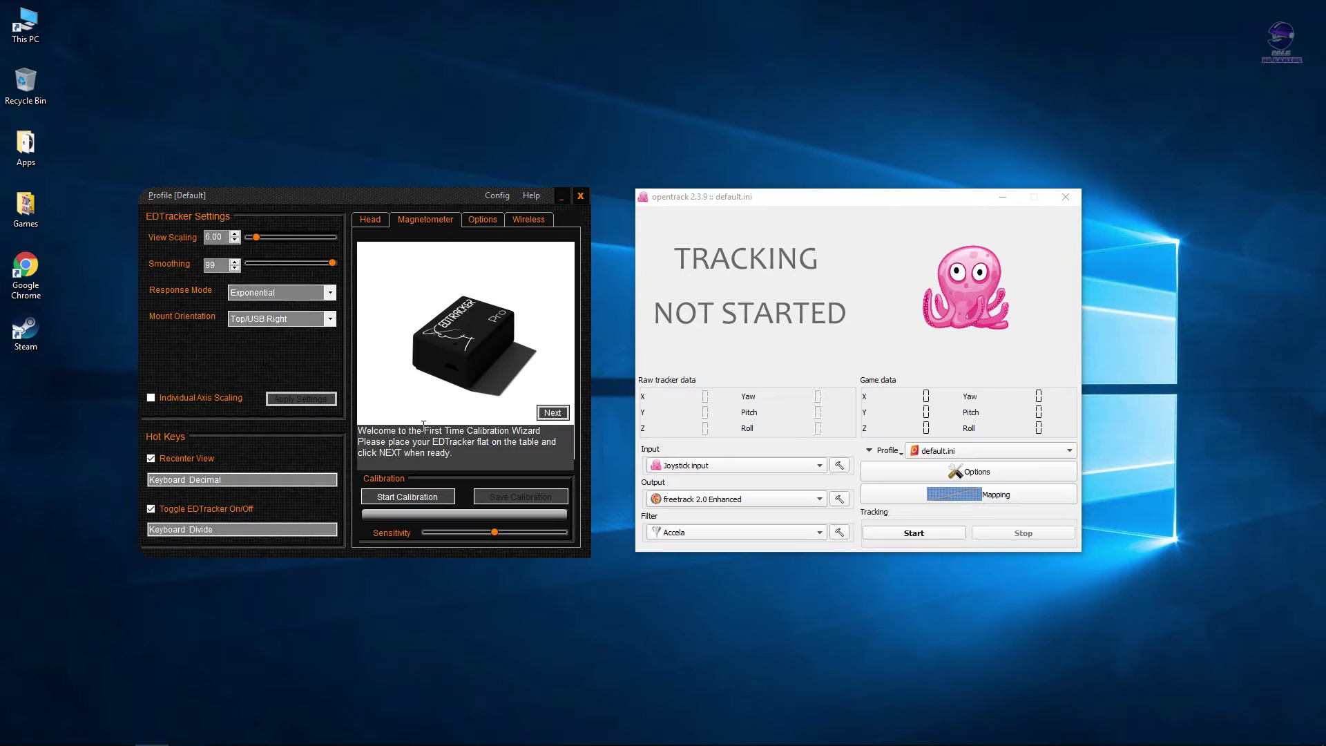
pyautogui.click(370, 219)
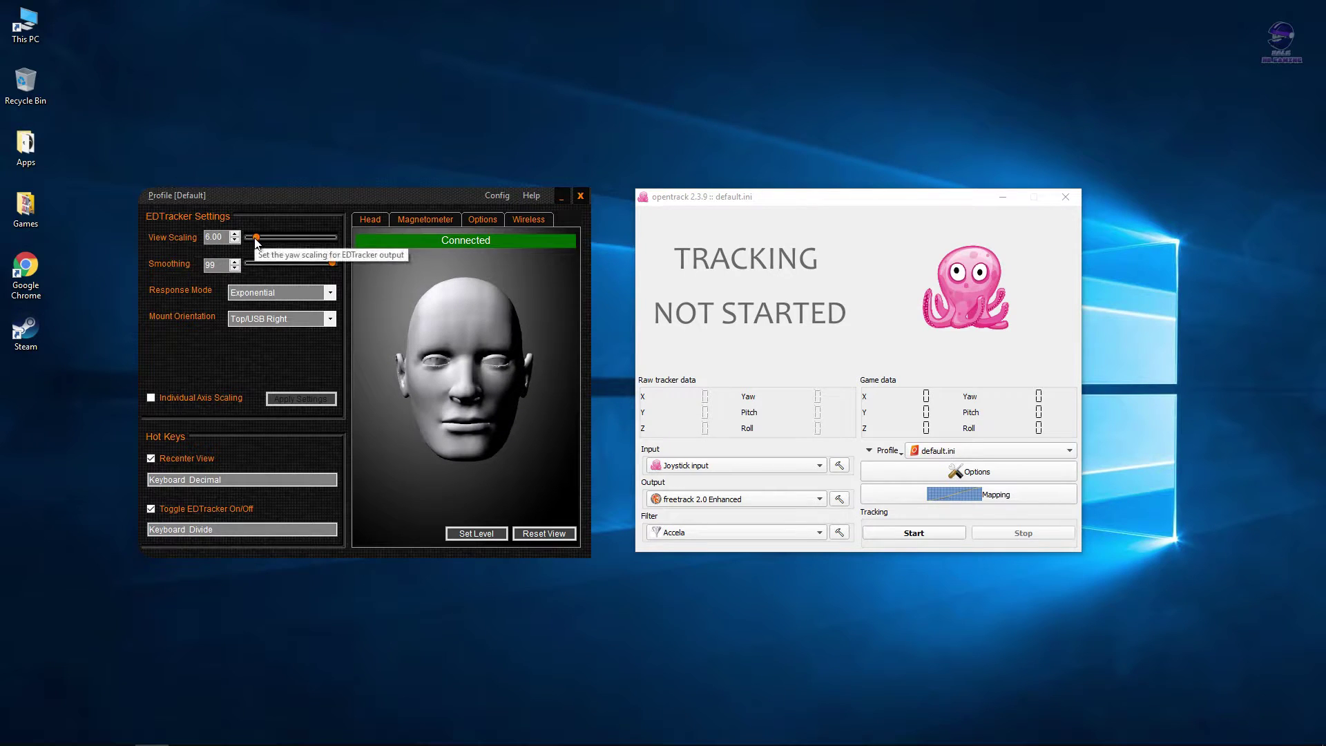
# Lower View Scaling to 4.00 and keep Top/USB Right mounting with Exponential response.
pyautogui.moveTo(255, 237); pyautogui.dragTo(251, 238)
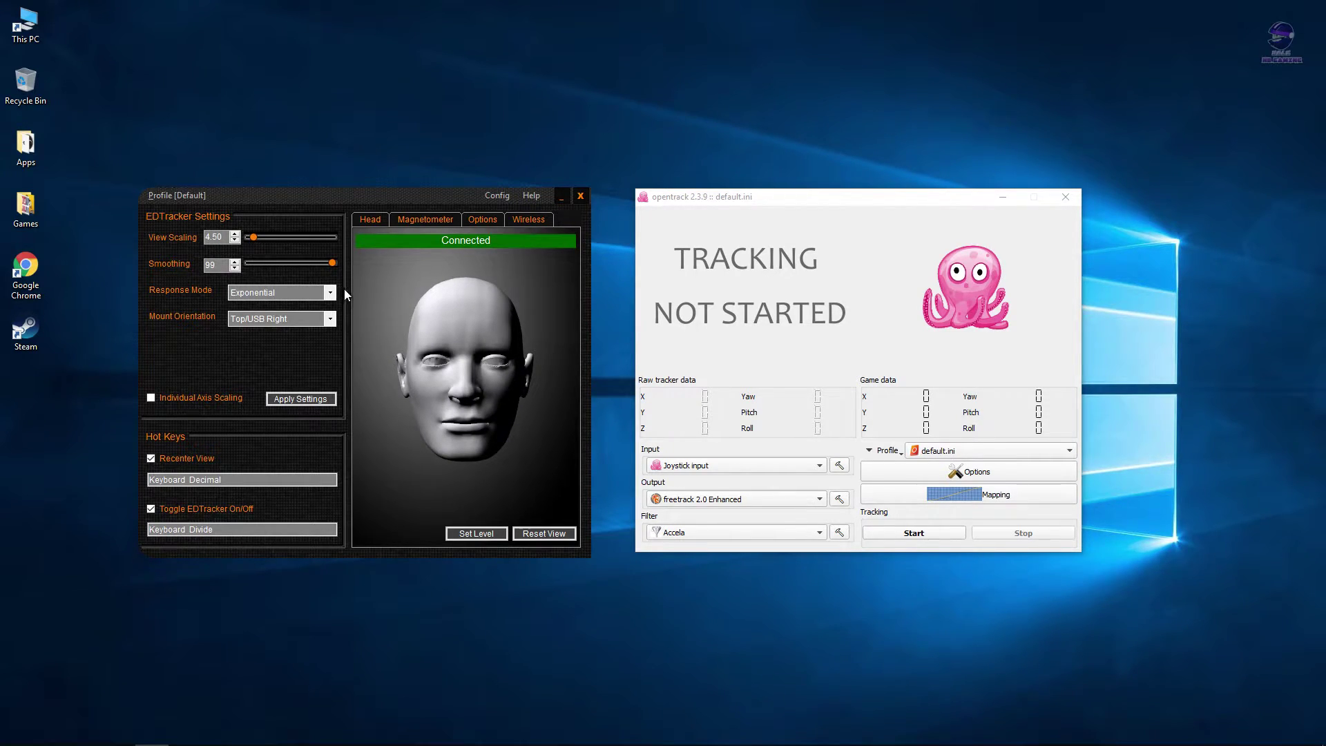
pyautogui.click(314, 398)
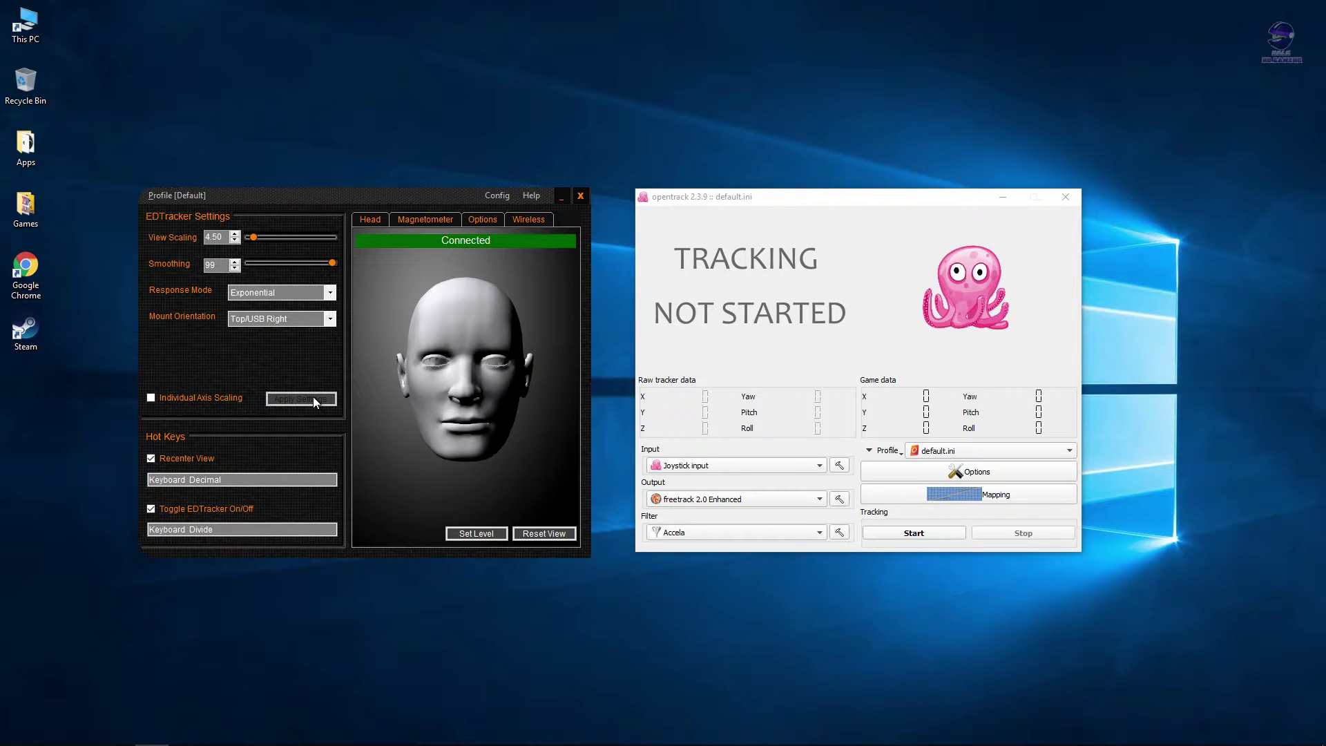
pyautogui.click(331, 319)
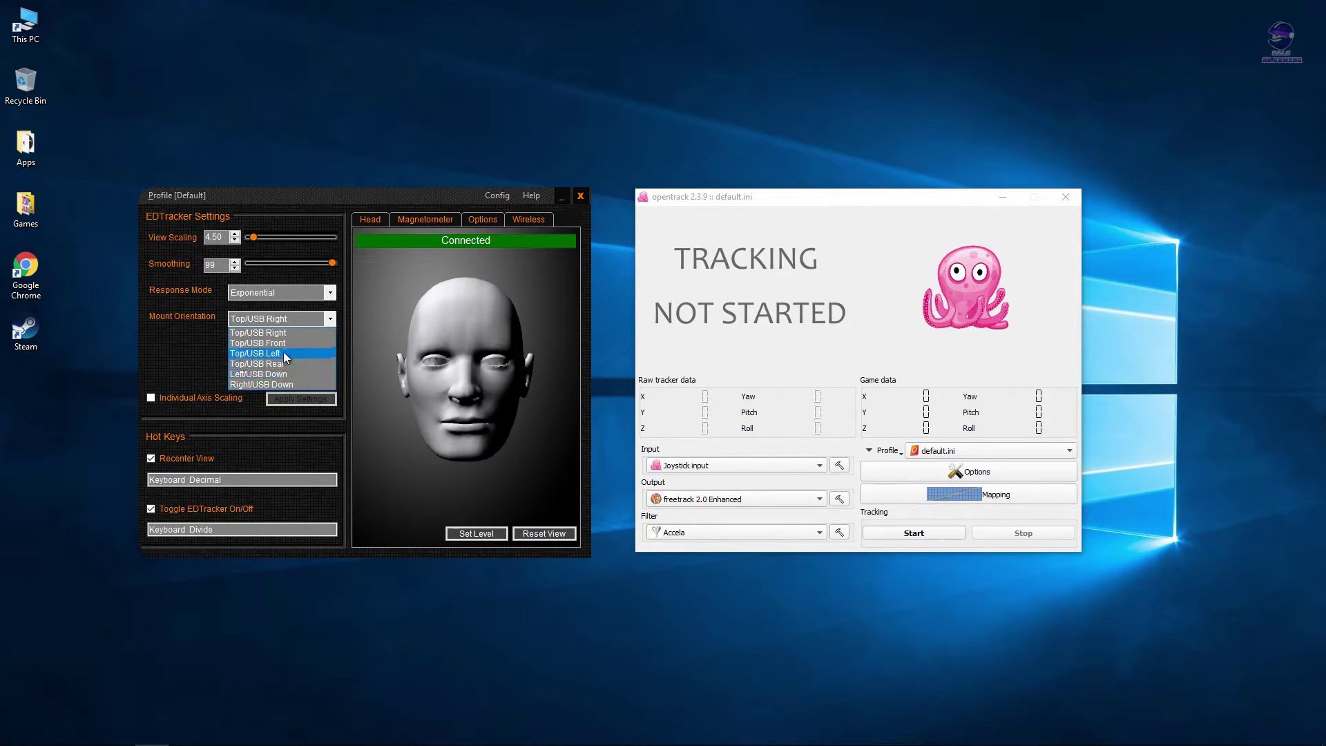
pyautogui.click(283, 333)
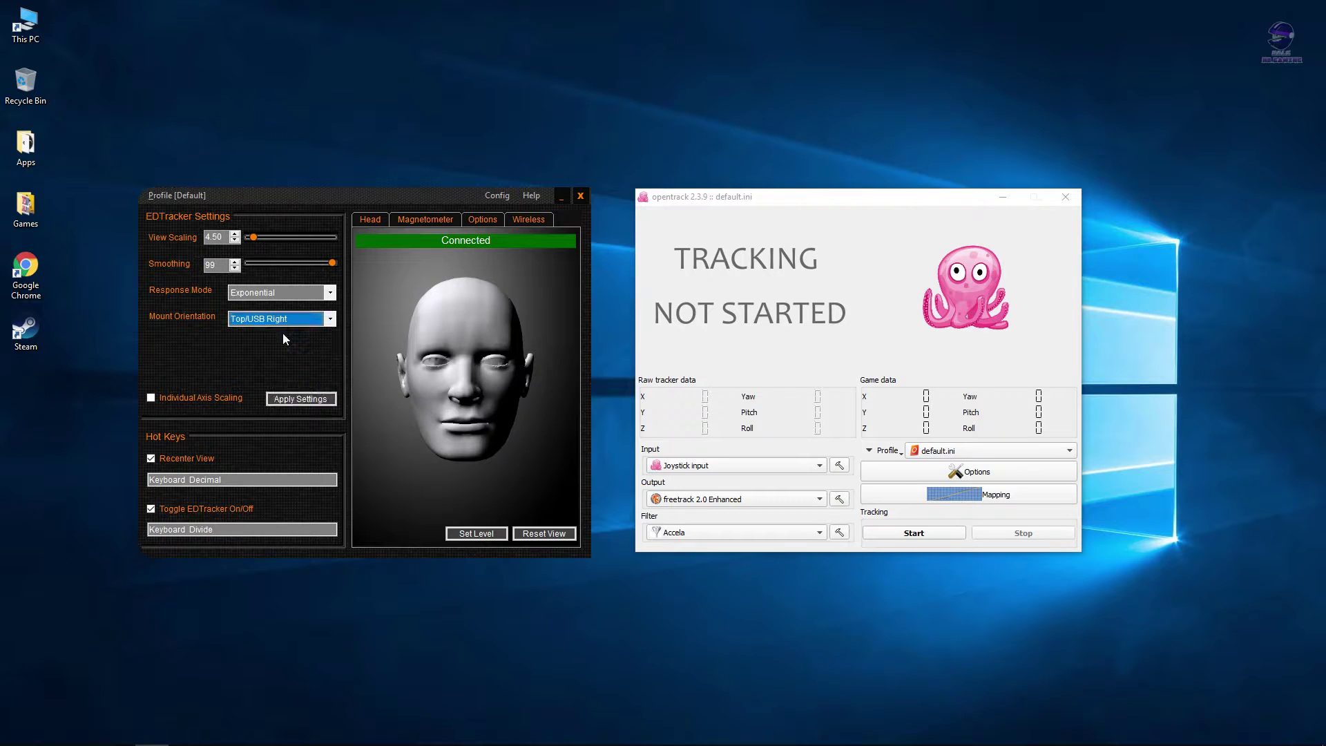
pyautogui.click(330, 293)
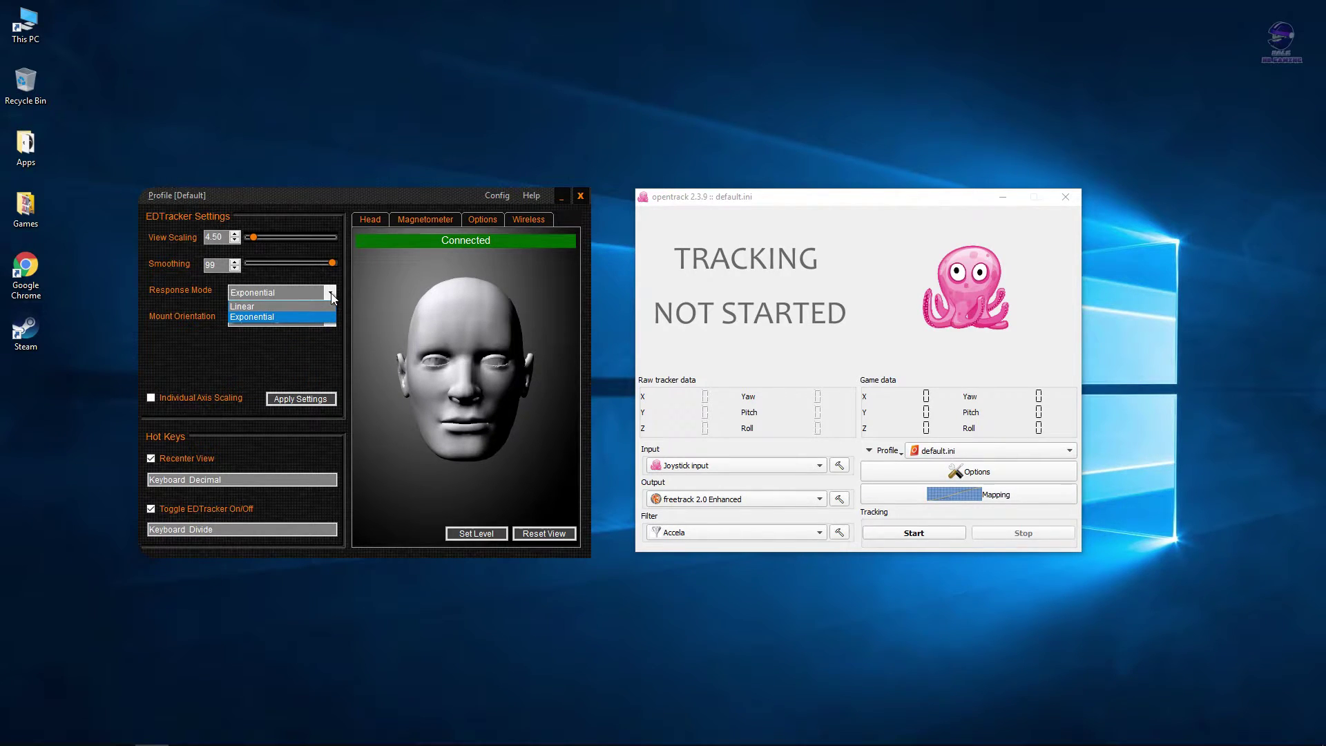
pyautogui.click(268, 317)
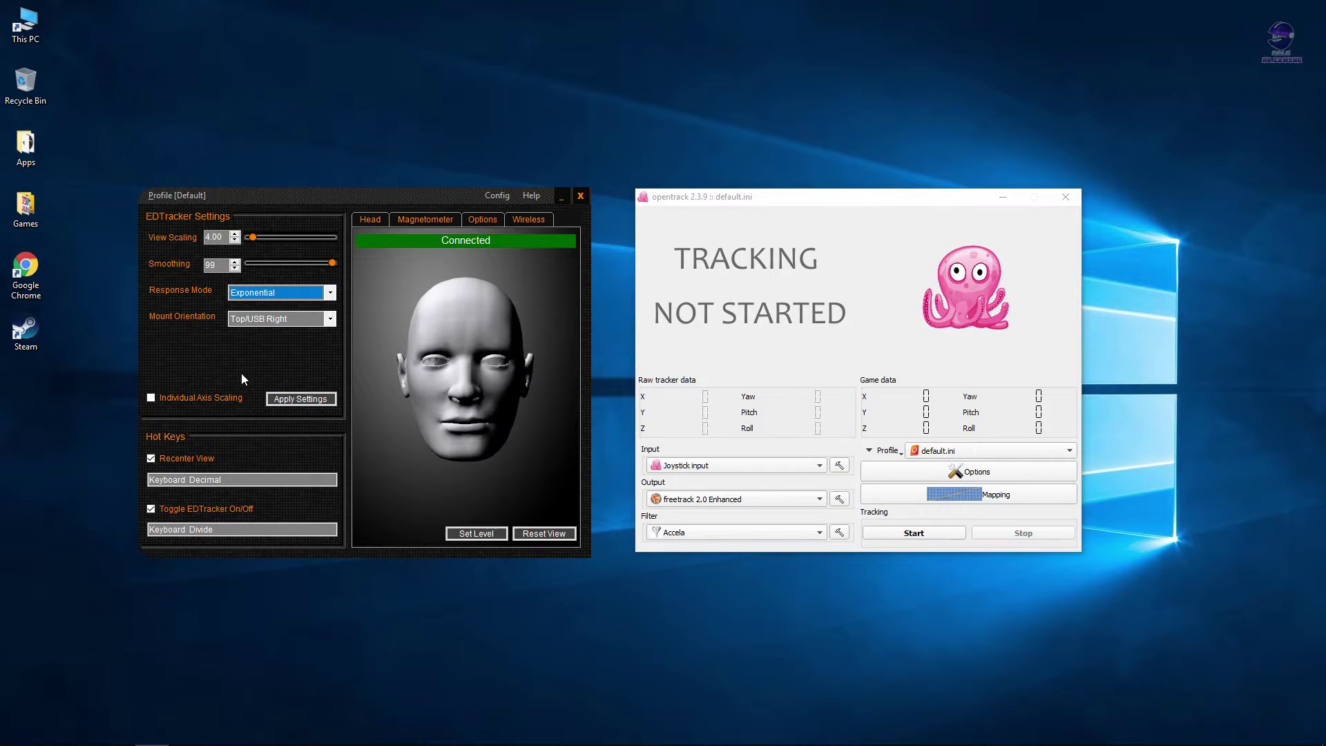
# Keep a single view scaling value, apply the settings, and reset the tracker's view.
pyautogui.click(161, 398)
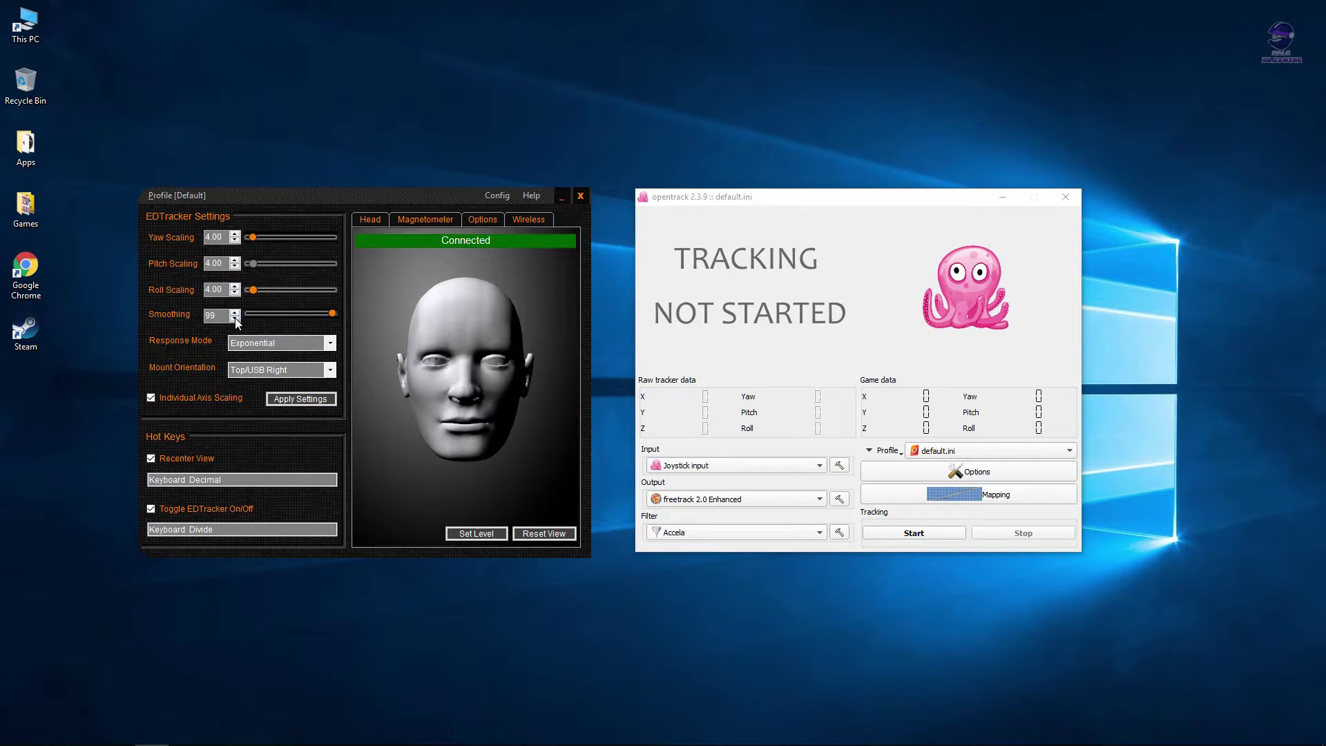
pyautogui.click(150, 399)
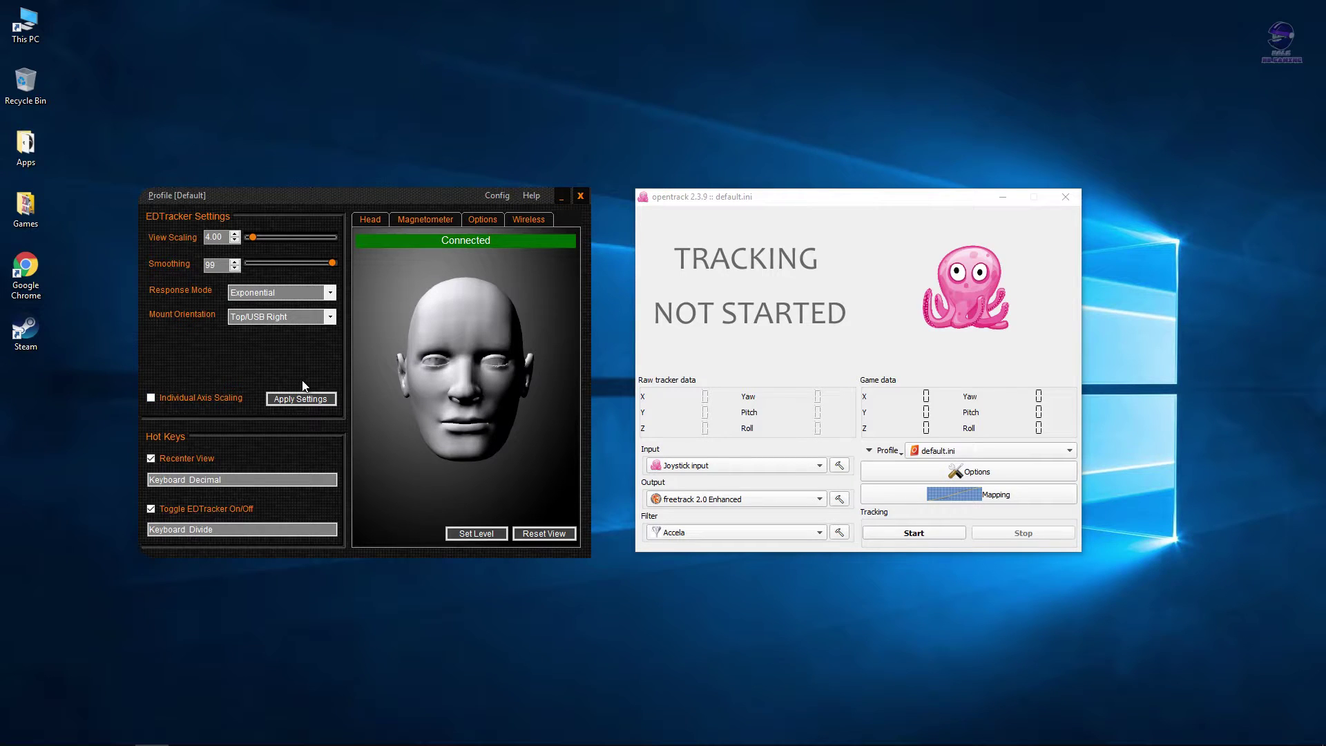
pyautogui.click(301, 400)
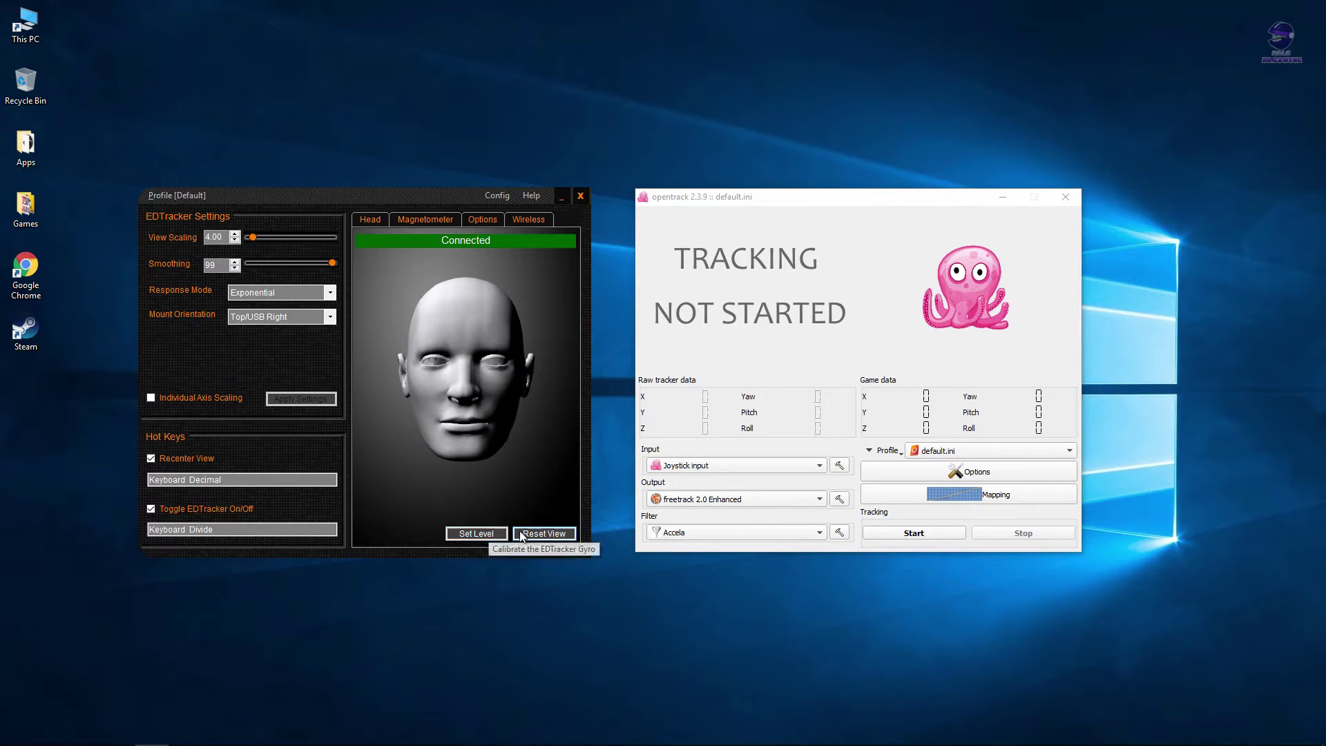
pyautogui.click(542, 535)
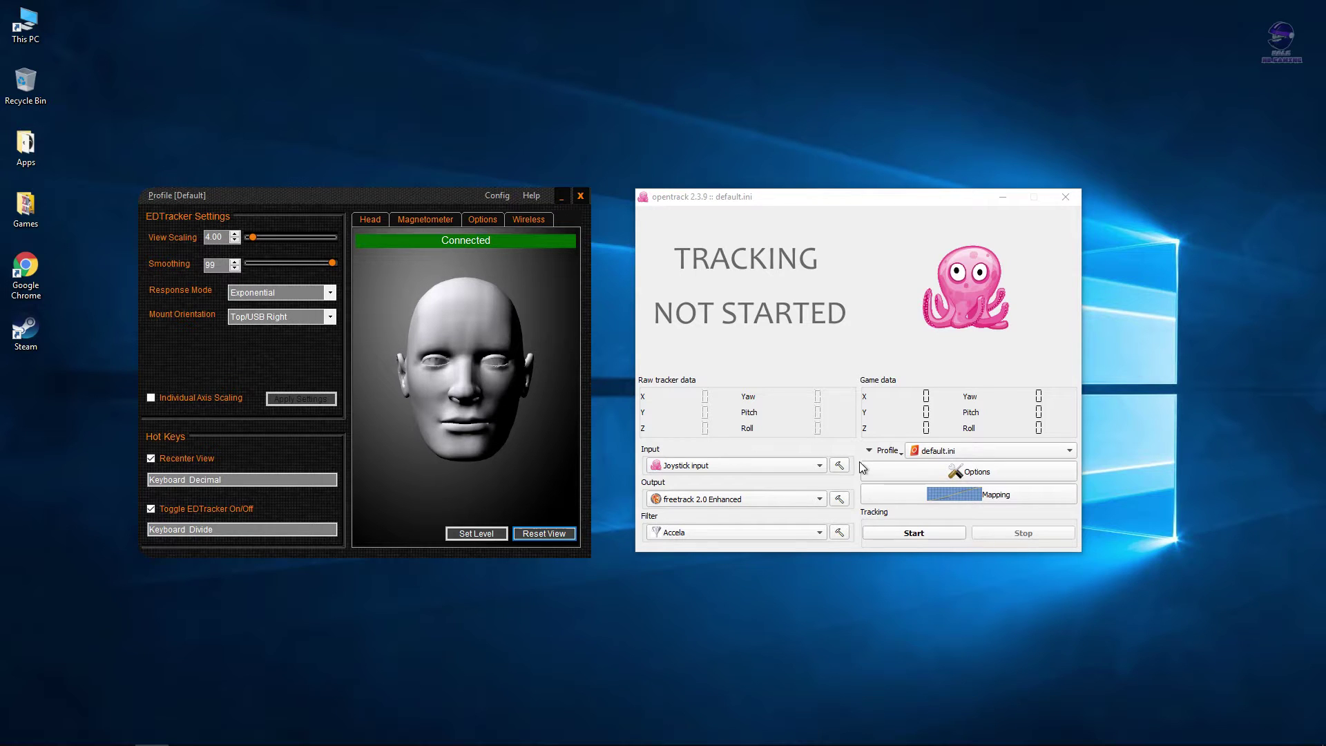
pyautogui.click(967, 472)
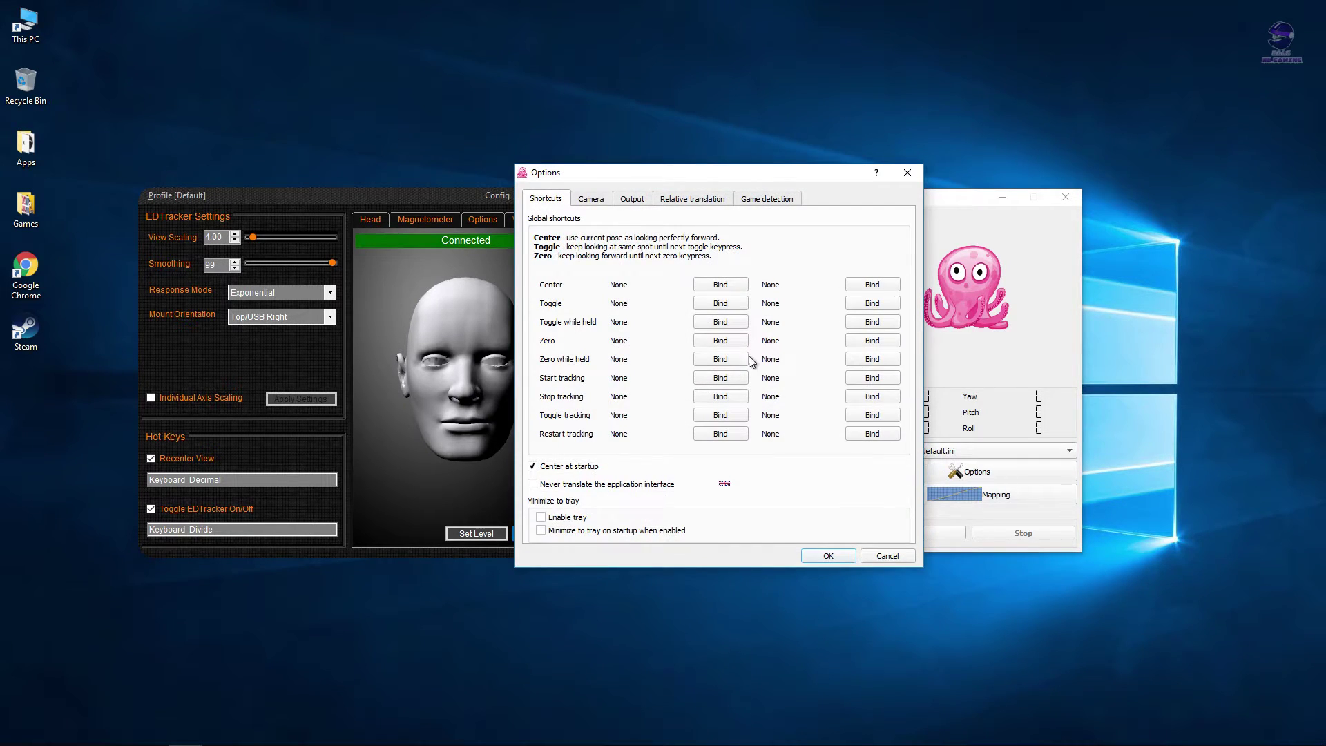
pyautogui.click(606, 203)
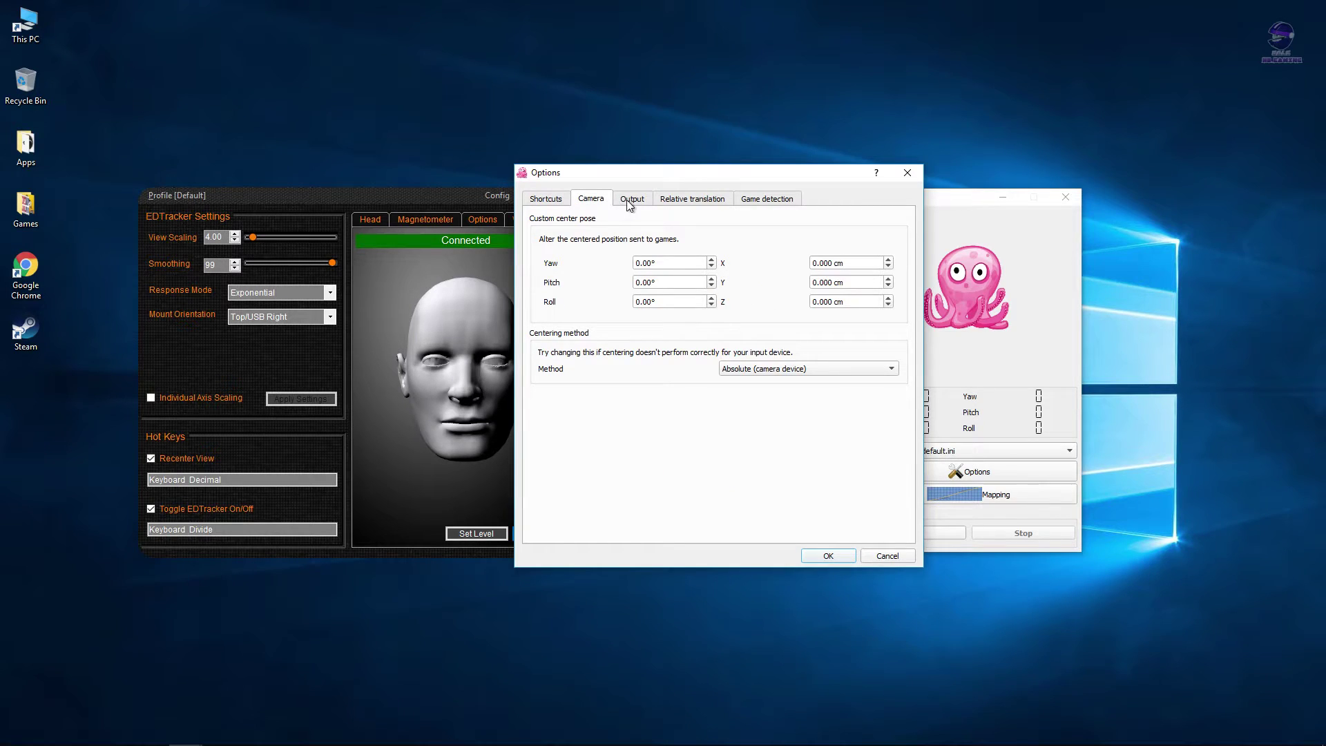
pyautogui.click(629, 204)
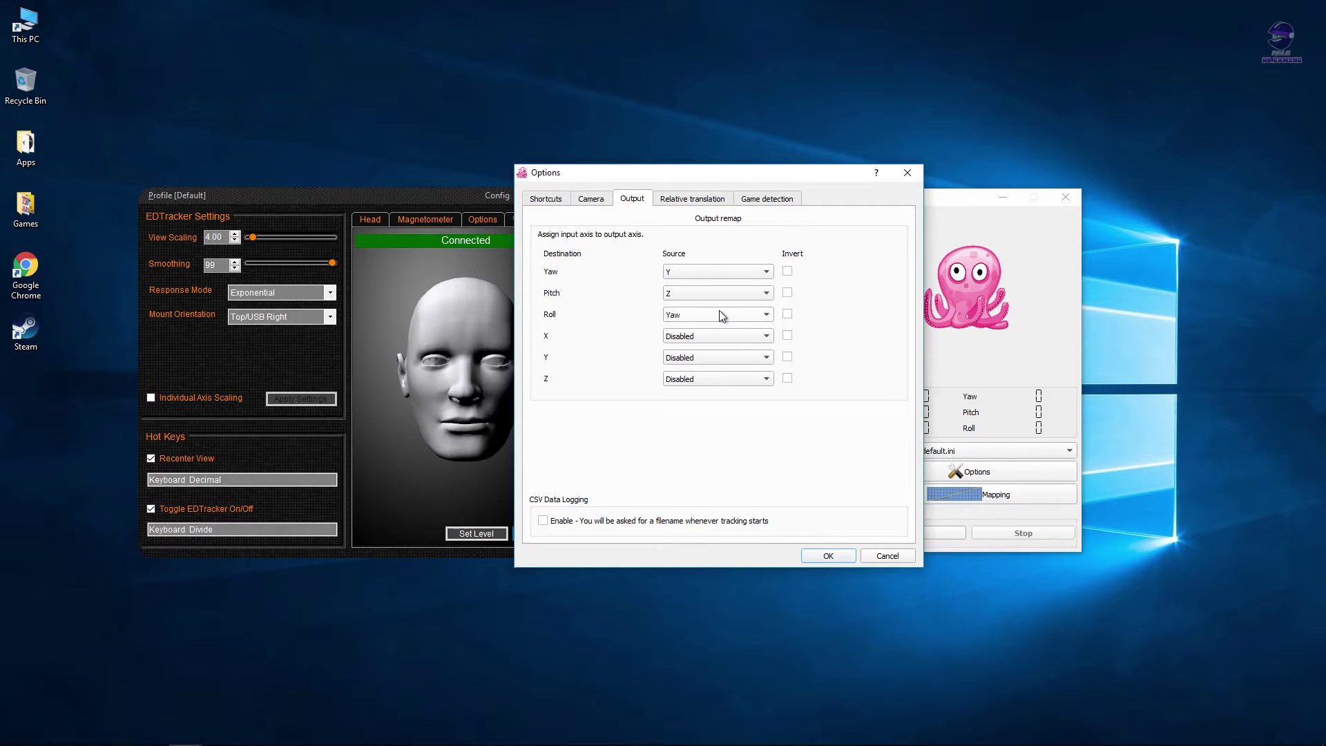
pyautogui.click(692, 200)
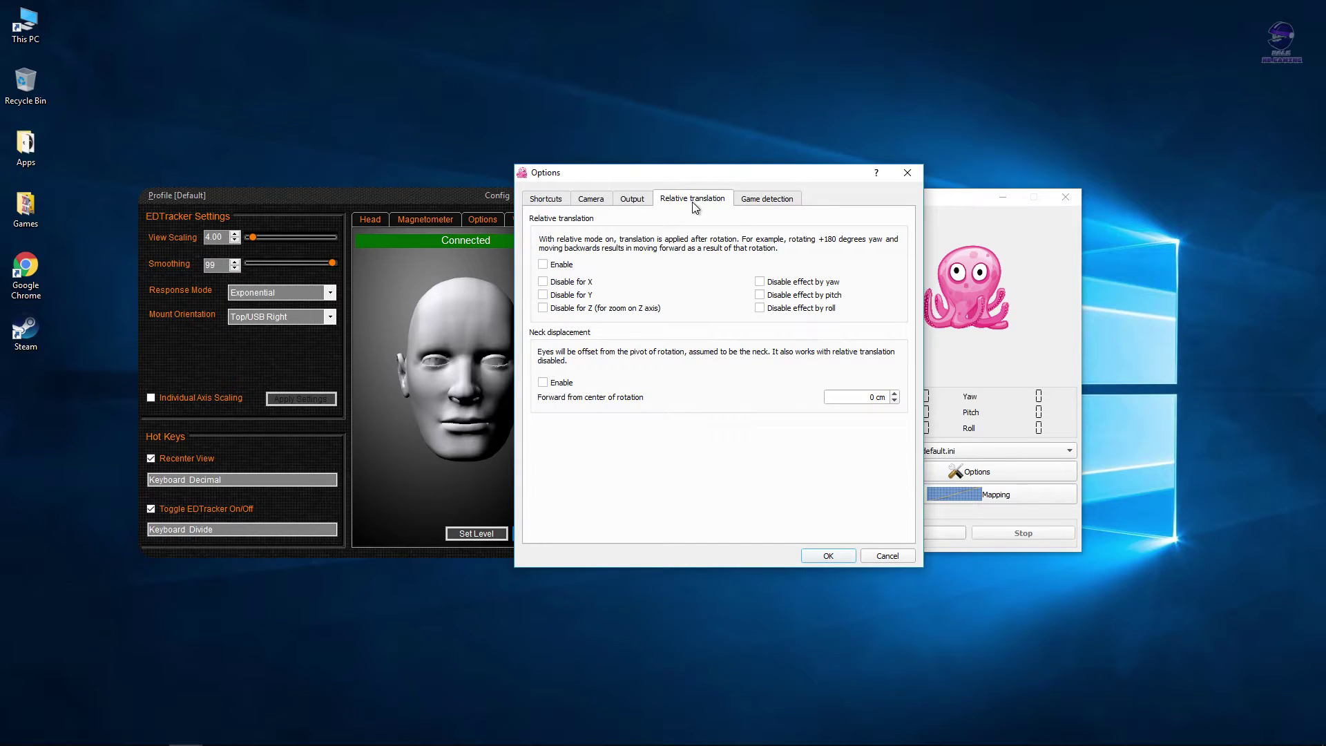
pyautogui.click(757, 202)
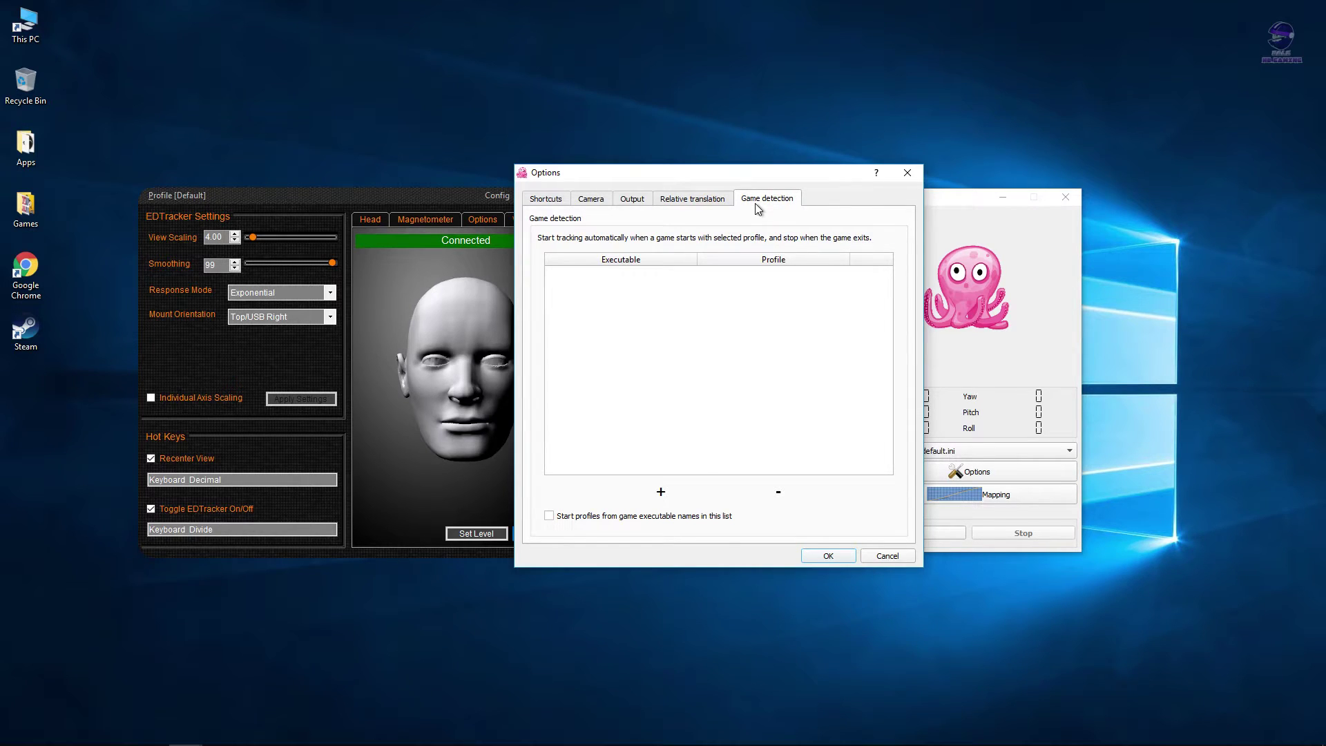
pyautogui.click(560, 202)
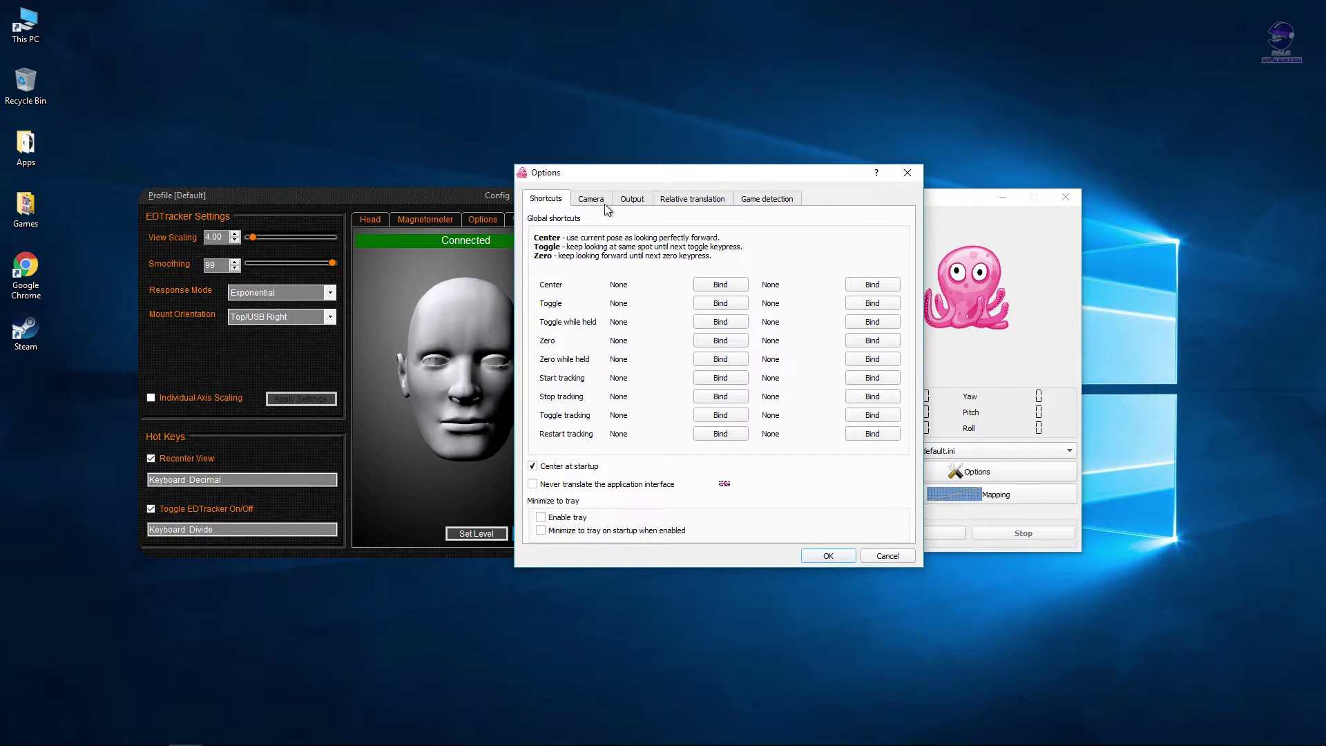
pyautogui.click(634, 201)
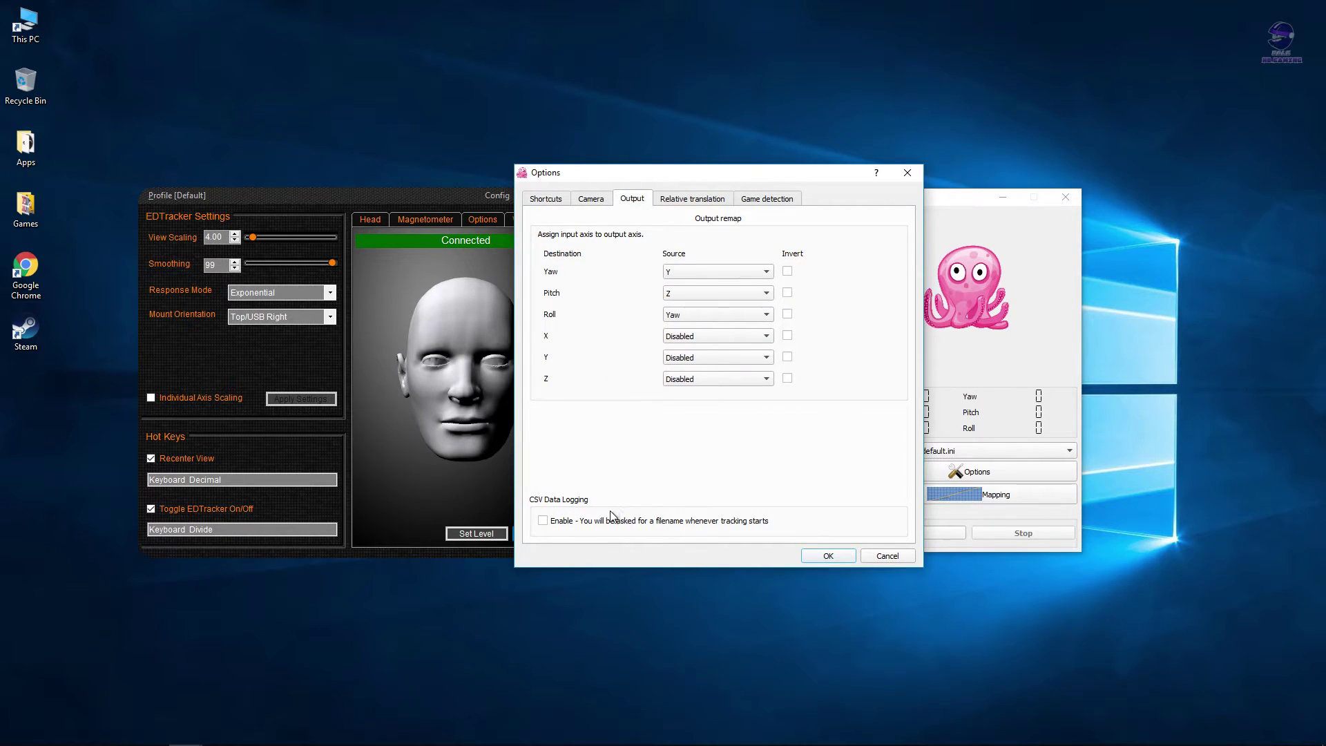
pyautogui.click(828, 557)
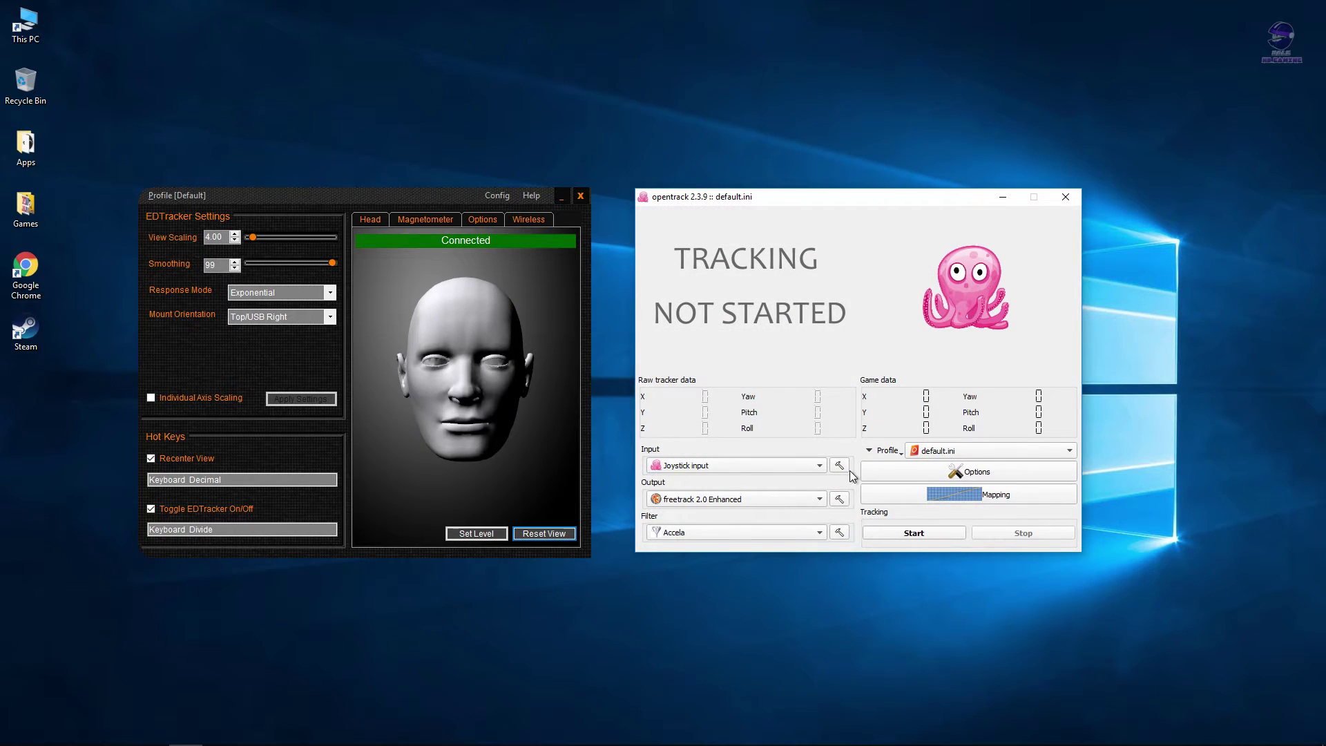
# Check the Pitch, Roll, X, Y and Z mapping curves, then close Mapping properties with OK.
pyautogui.click(895, 491)
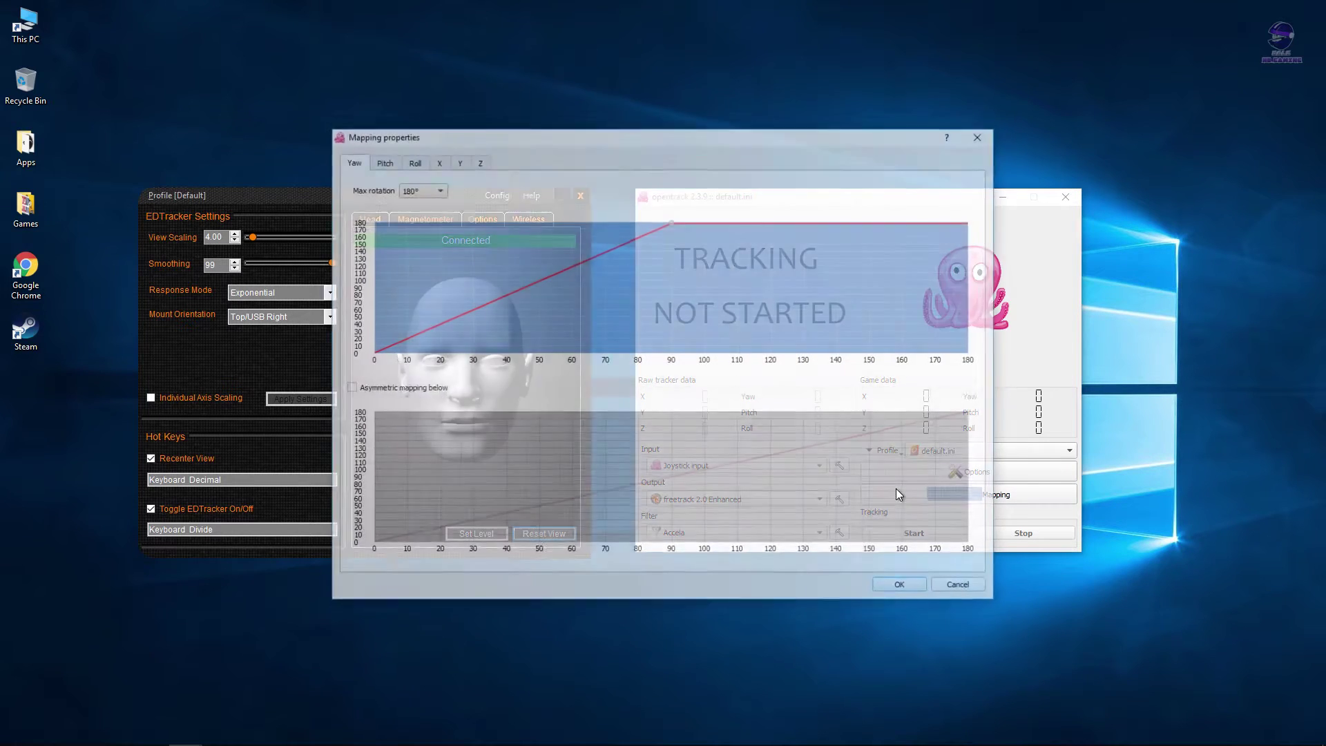
pyautogui.moveTo(668, 225)
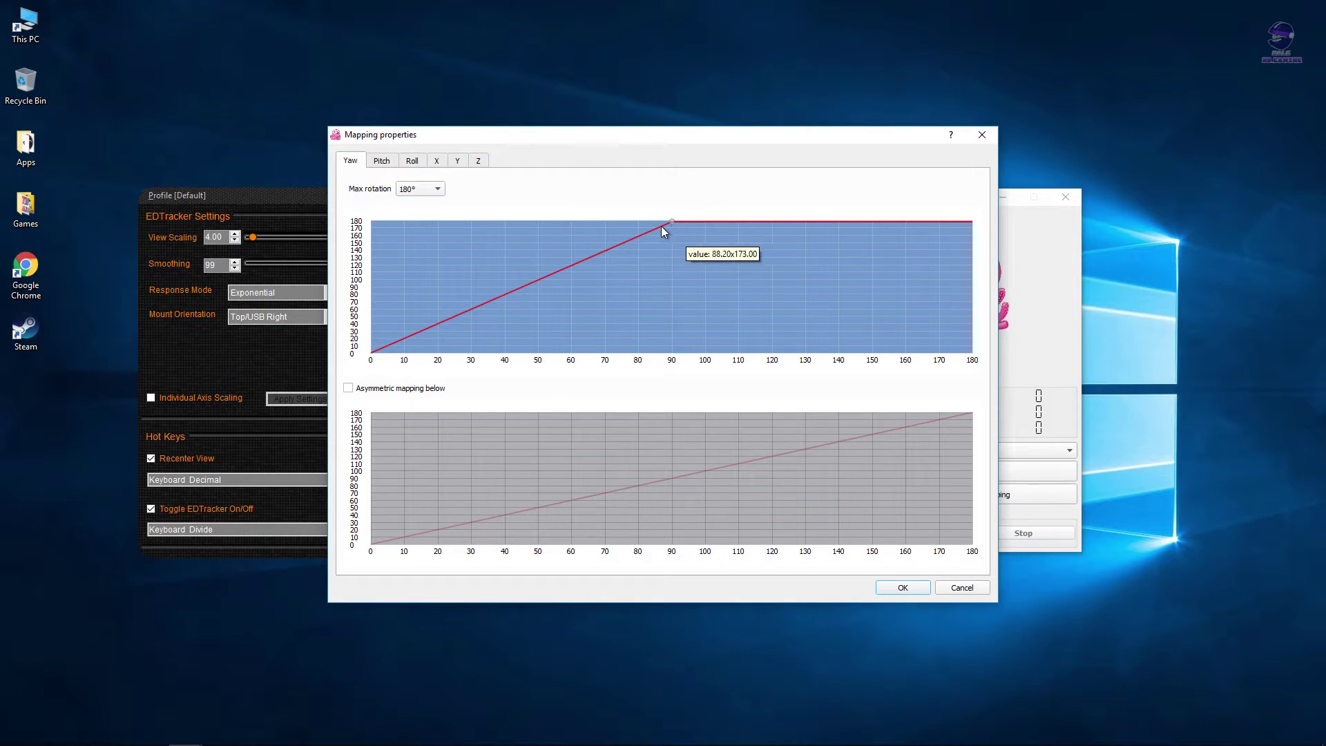
pyautogui.click(385, 162)
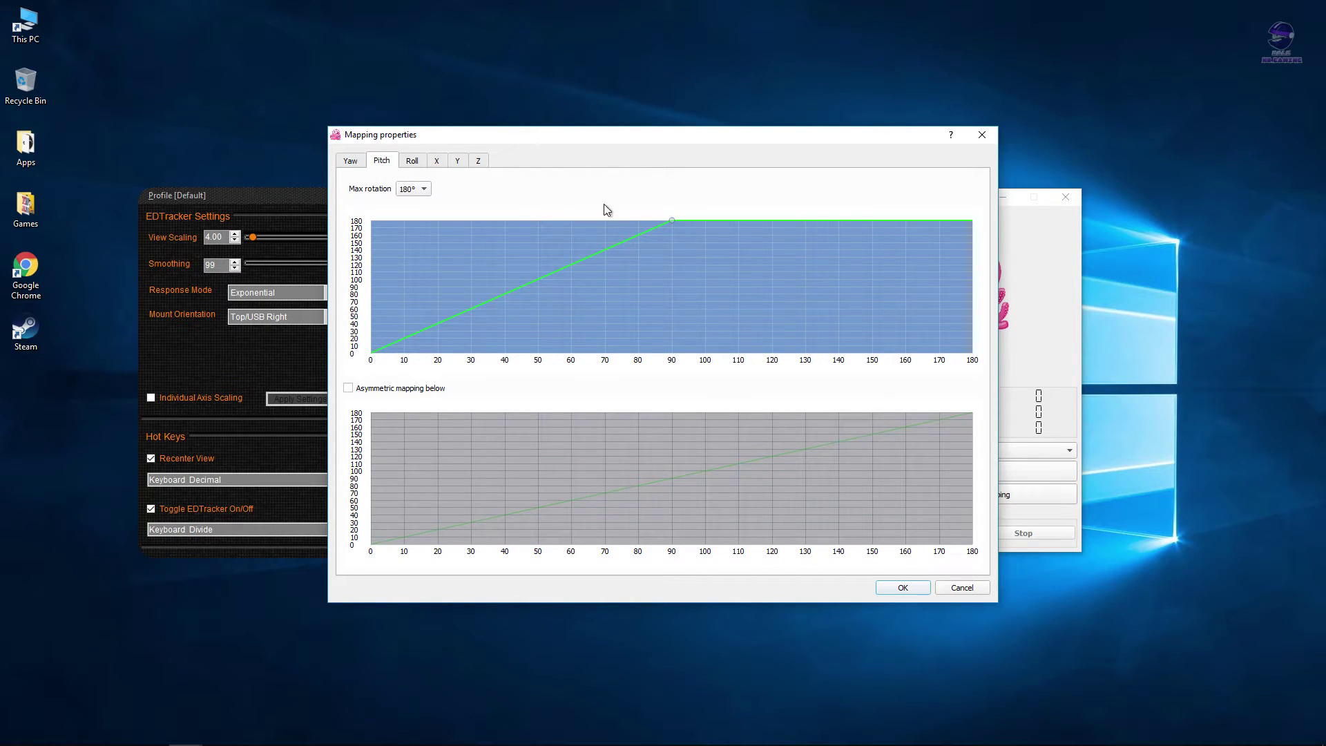
pyautogui.moveTo(674, 221)
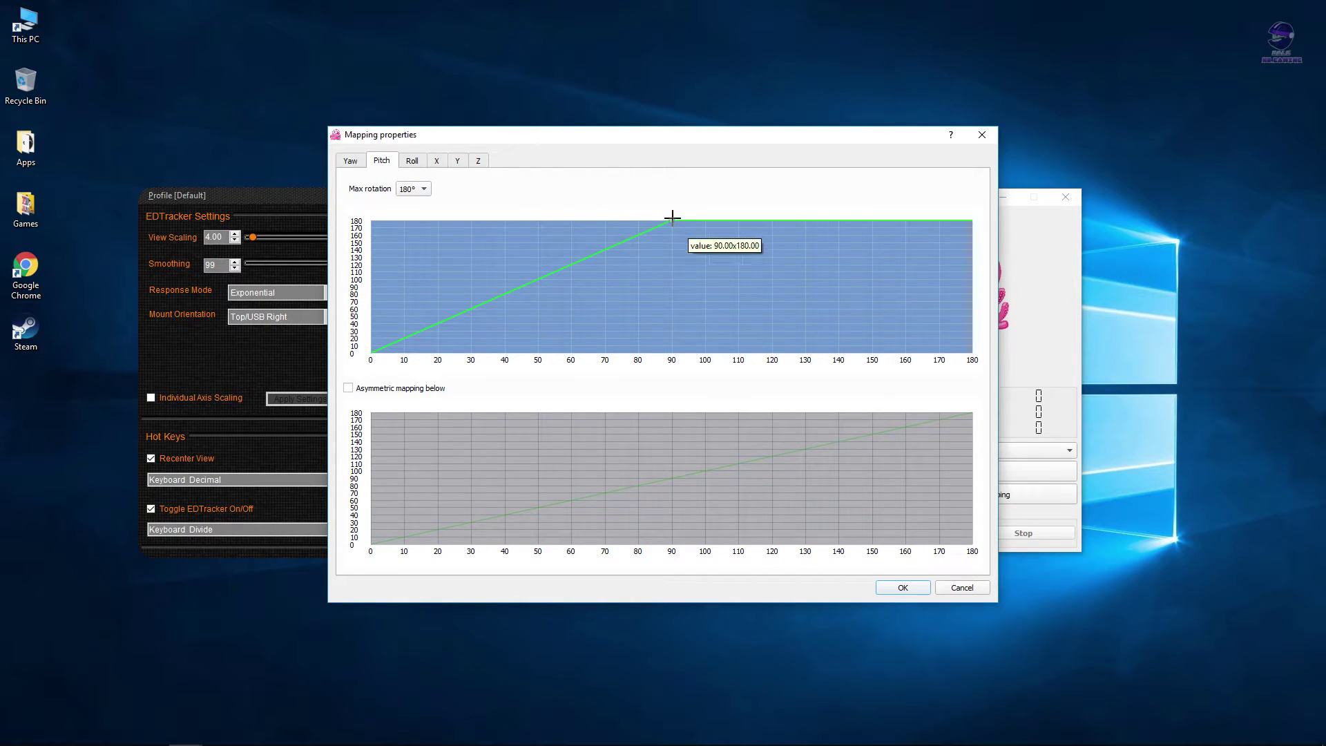
pyautogui.click(413, 163)
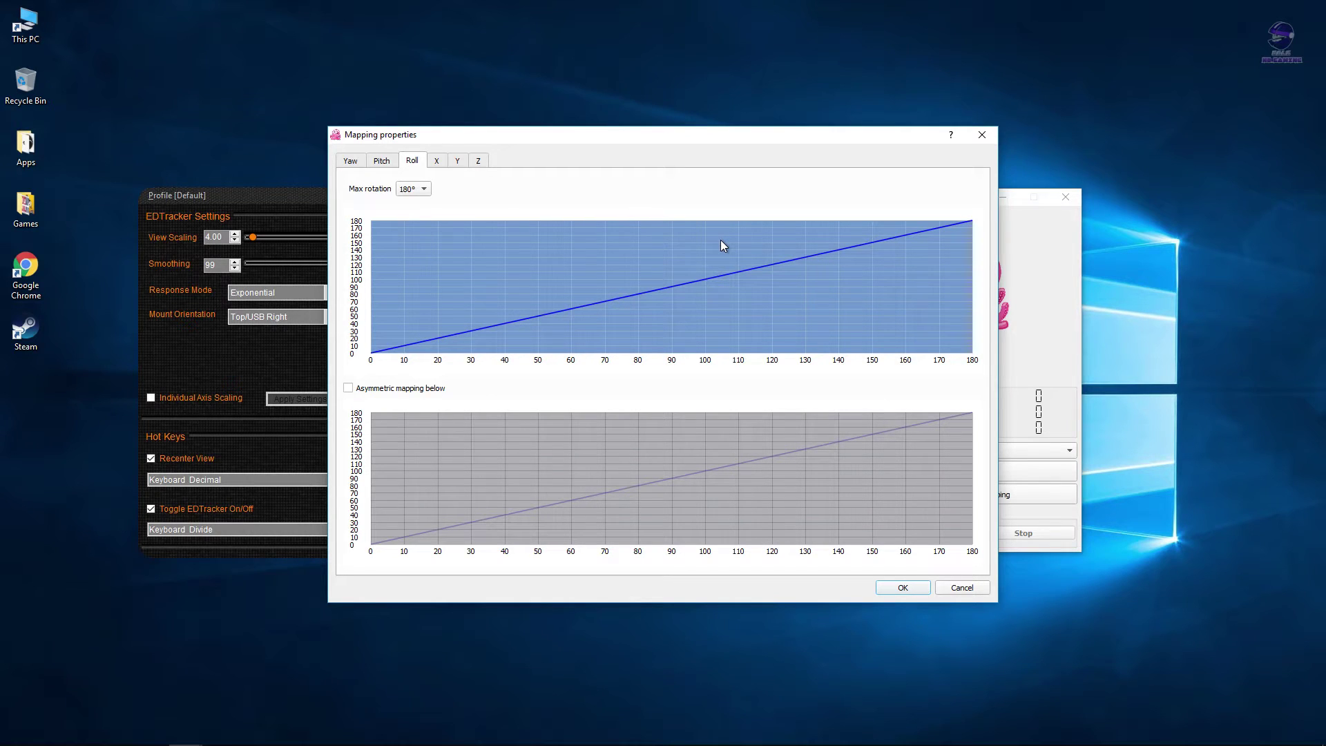
pyautogui.click(443, 162)
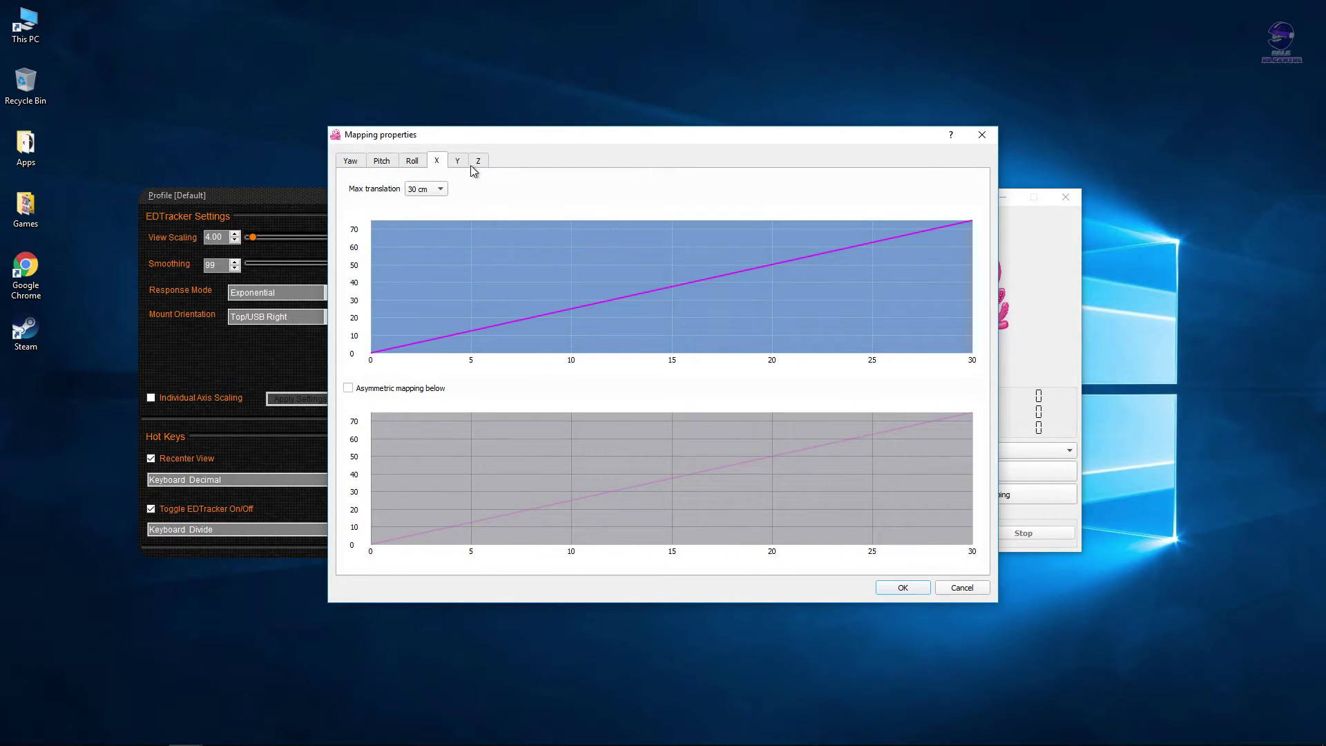
pyautogui.click(458, 163)
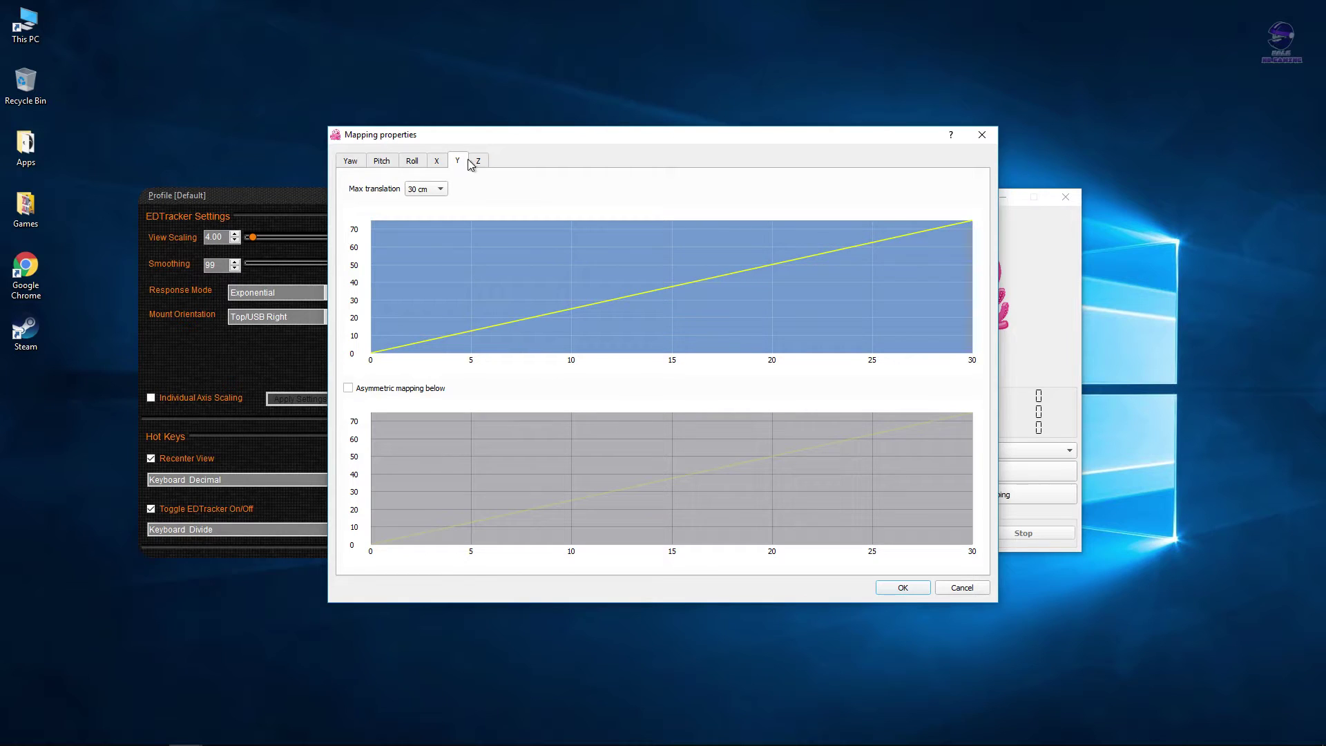
pyautogui.click(479, 162)
pyautogui.click(902, 588)
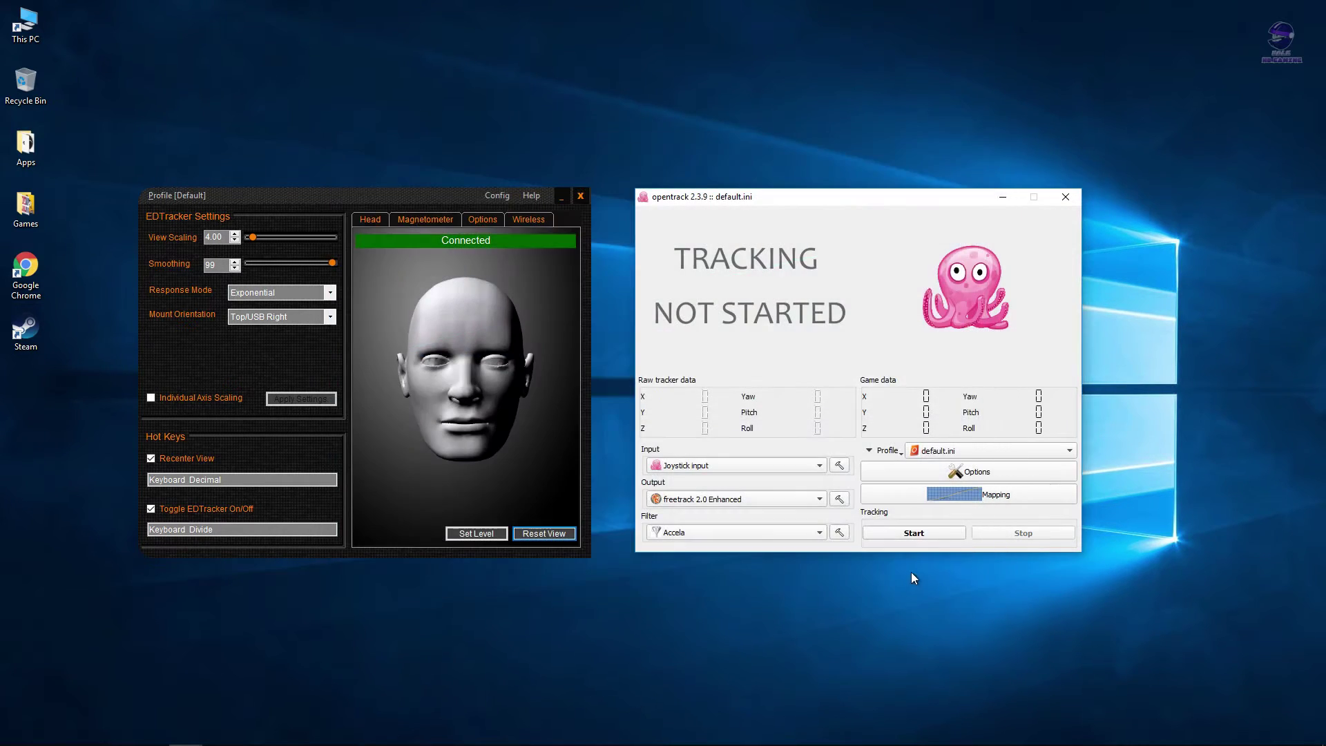
# Keep Joystick input and set its device to EDTracker Pro Wireless.
pyautogui.click(821, 467)
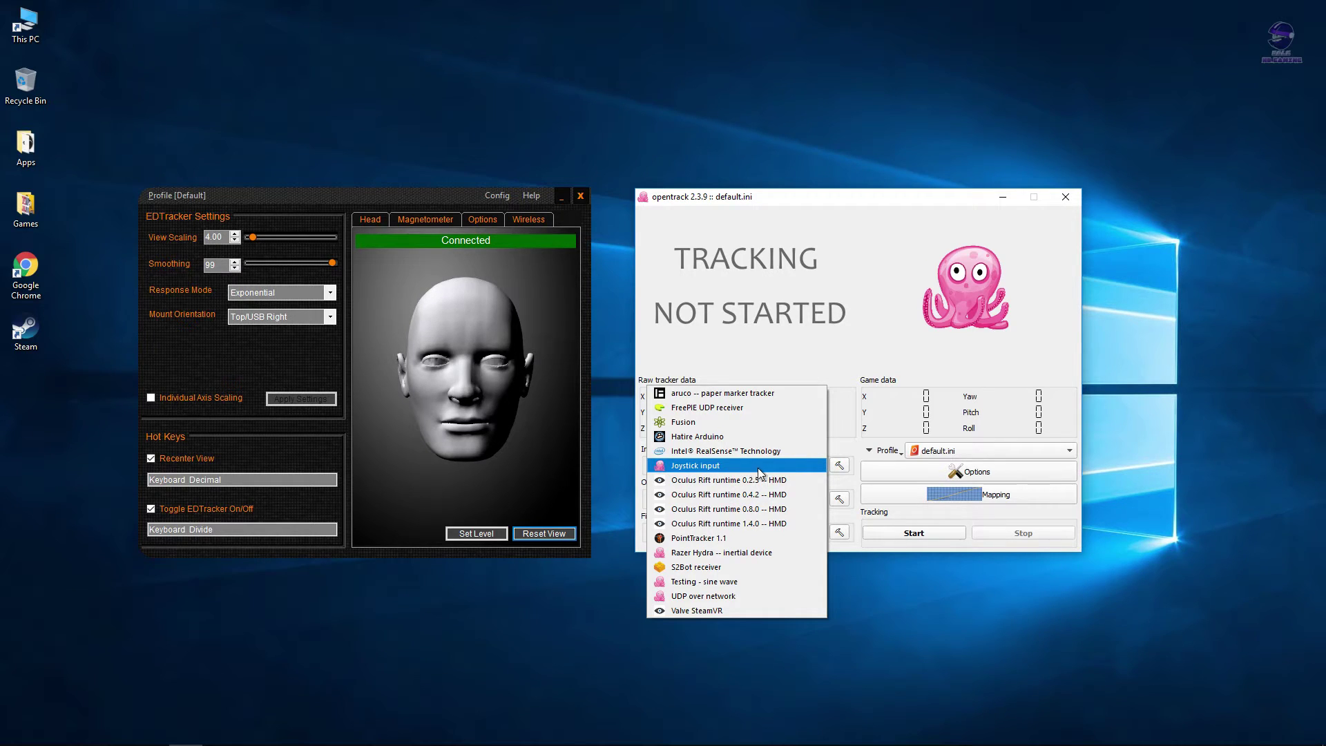
pyautogui.click(834, 462)
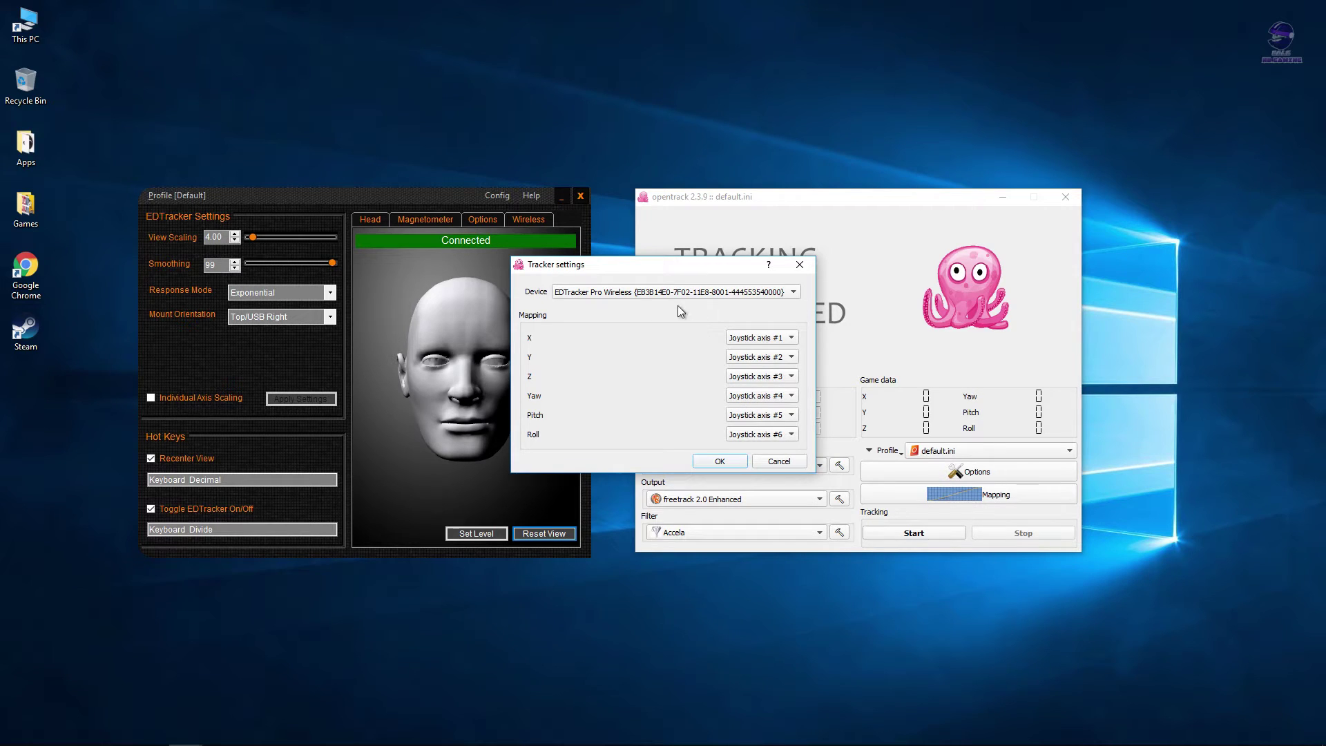
pyautogui.click(793, 291)
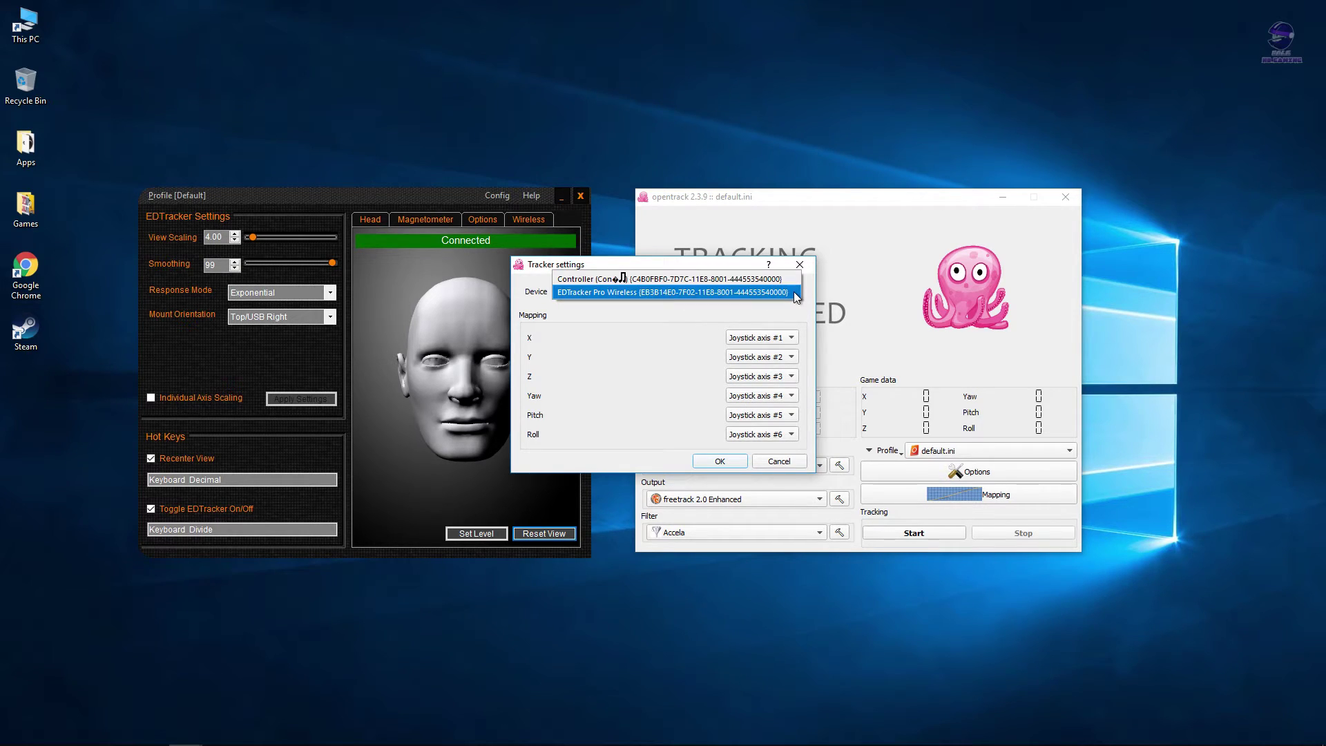
pyautogui.click(794, 292)
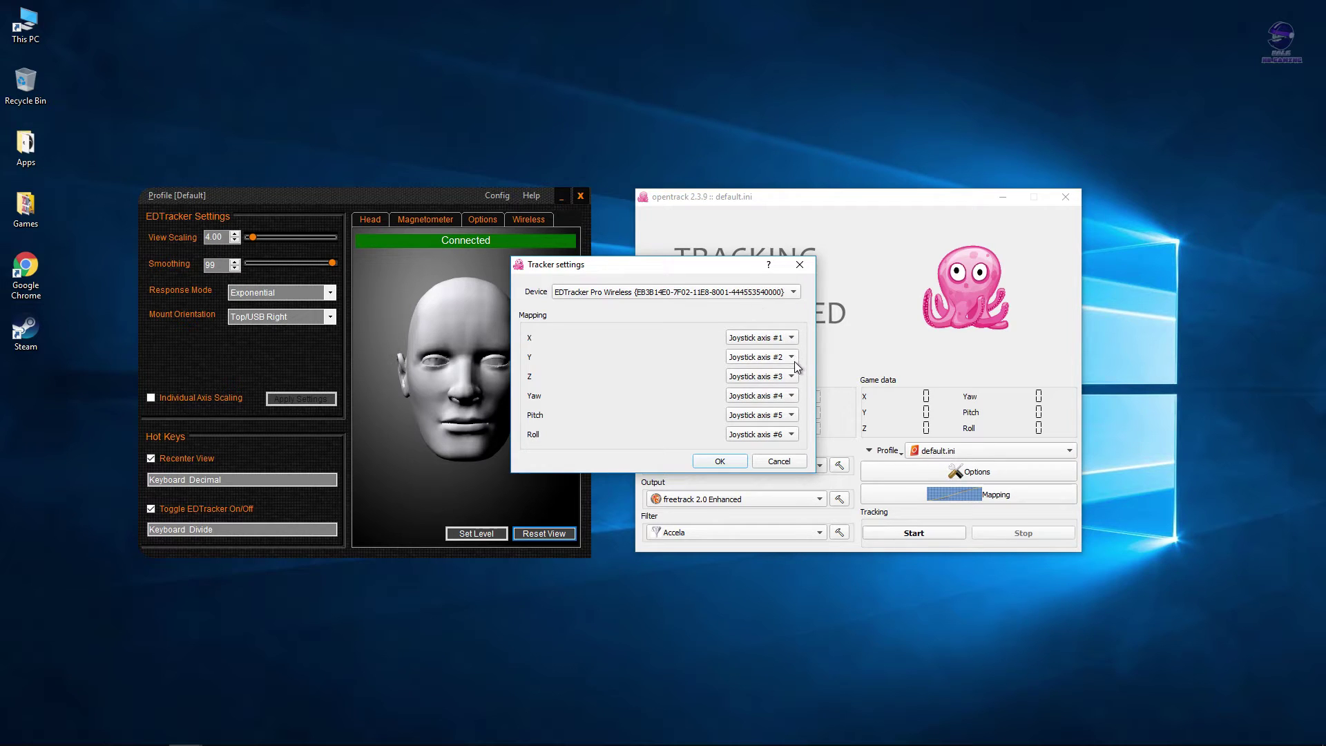
pyautogui.click(719, 462)
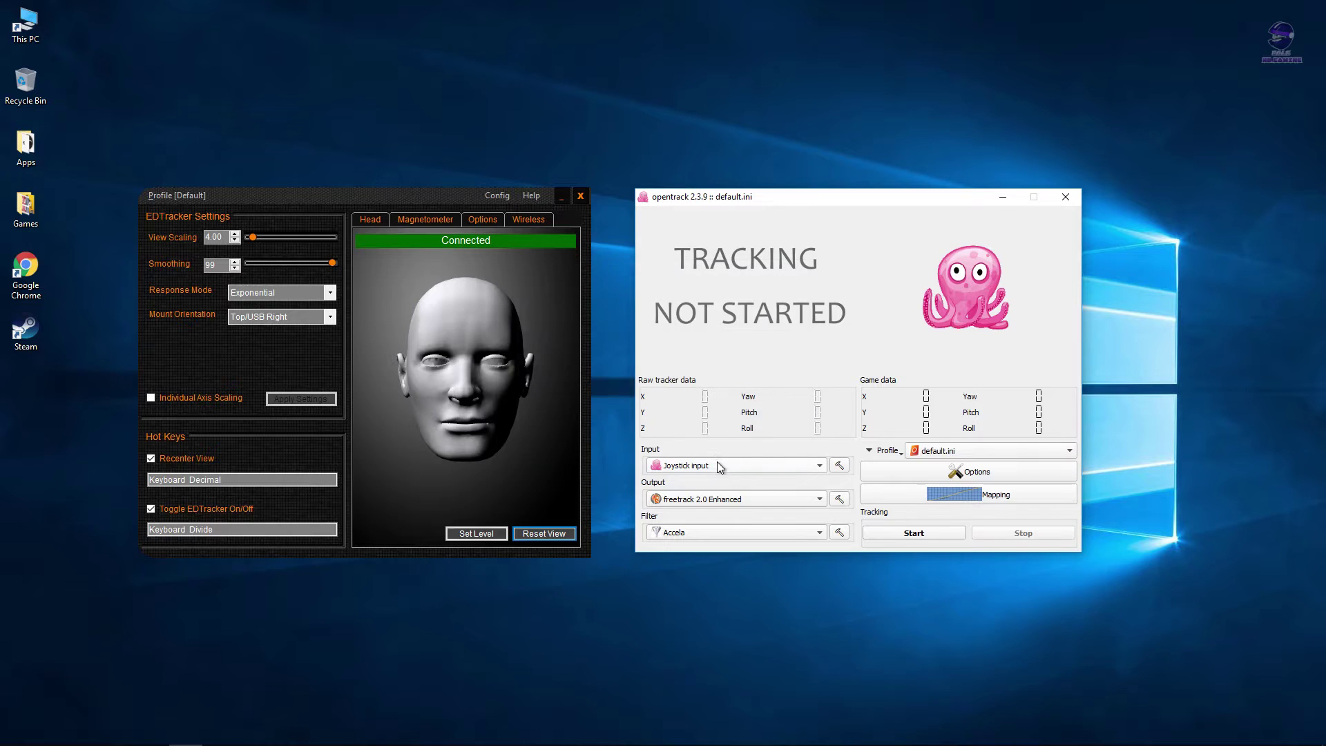
# Keep freetrack 2.0 Enhanced as the output and register the NPClient64.dll client library.
pyautogui.click(820, 501)
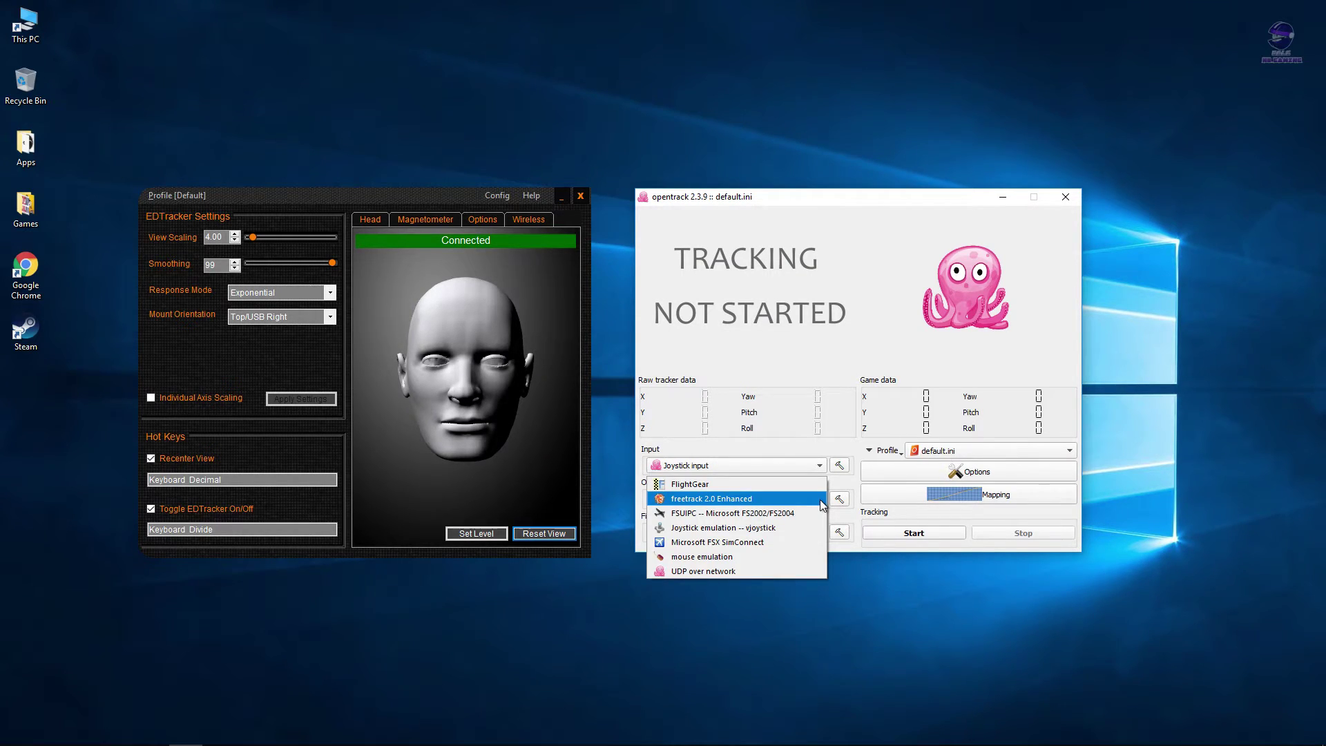
pyautogui.click(822, 507)
pyautogui.click(840, 499)
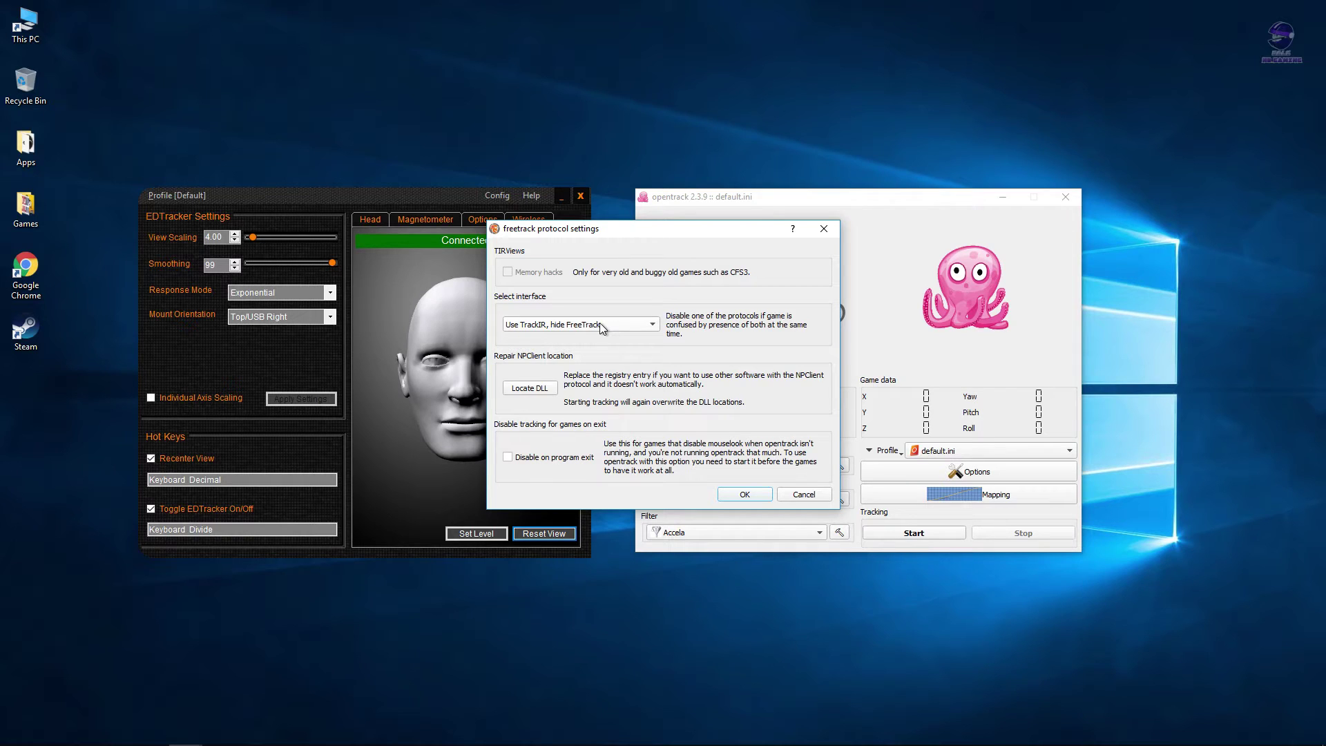
pyautogui.click(528, 388)
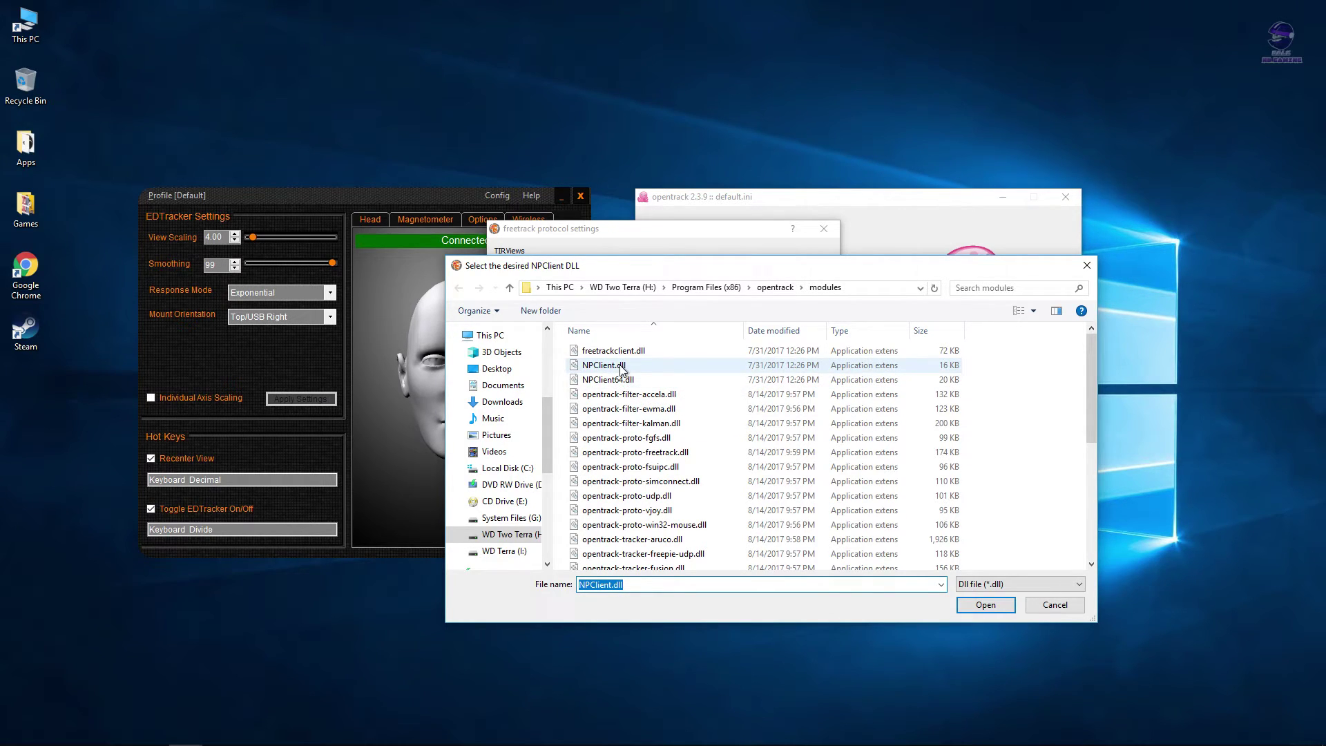
pyautogui.click(629, 383)
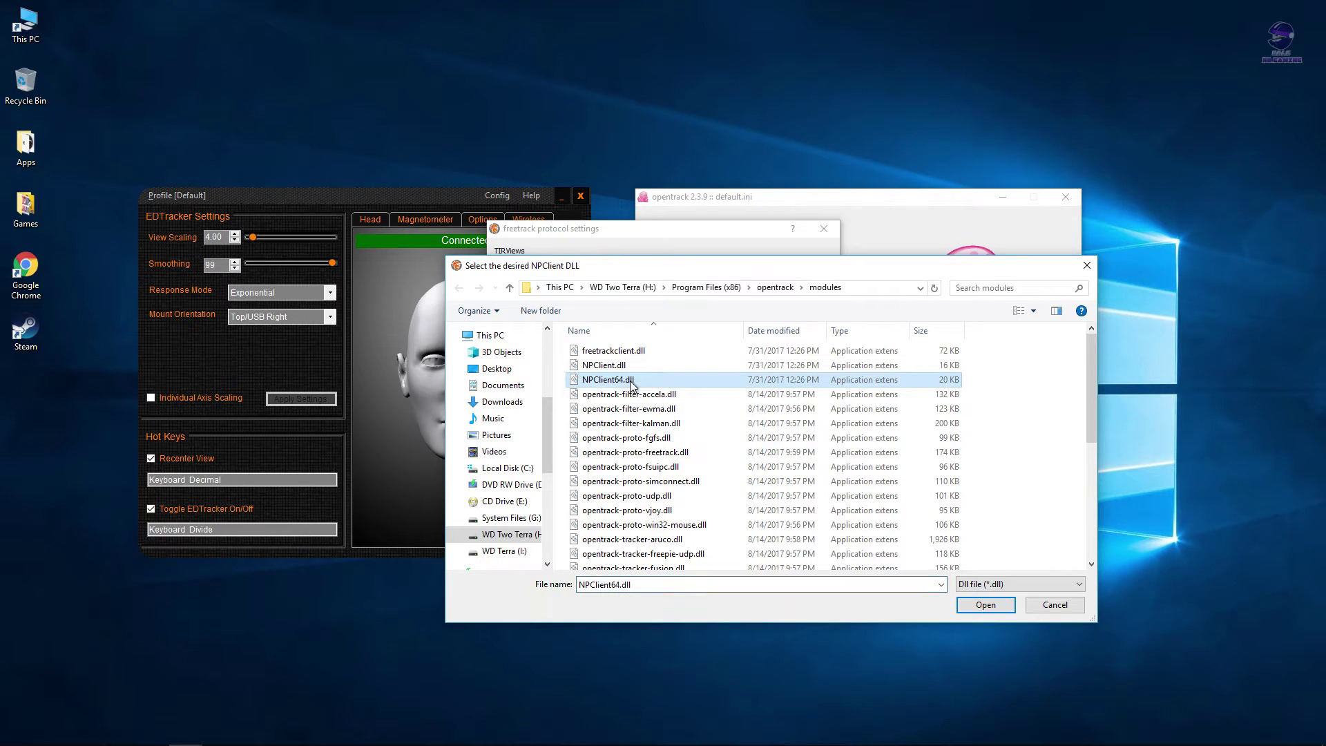
pyautogui.click(984, 604)
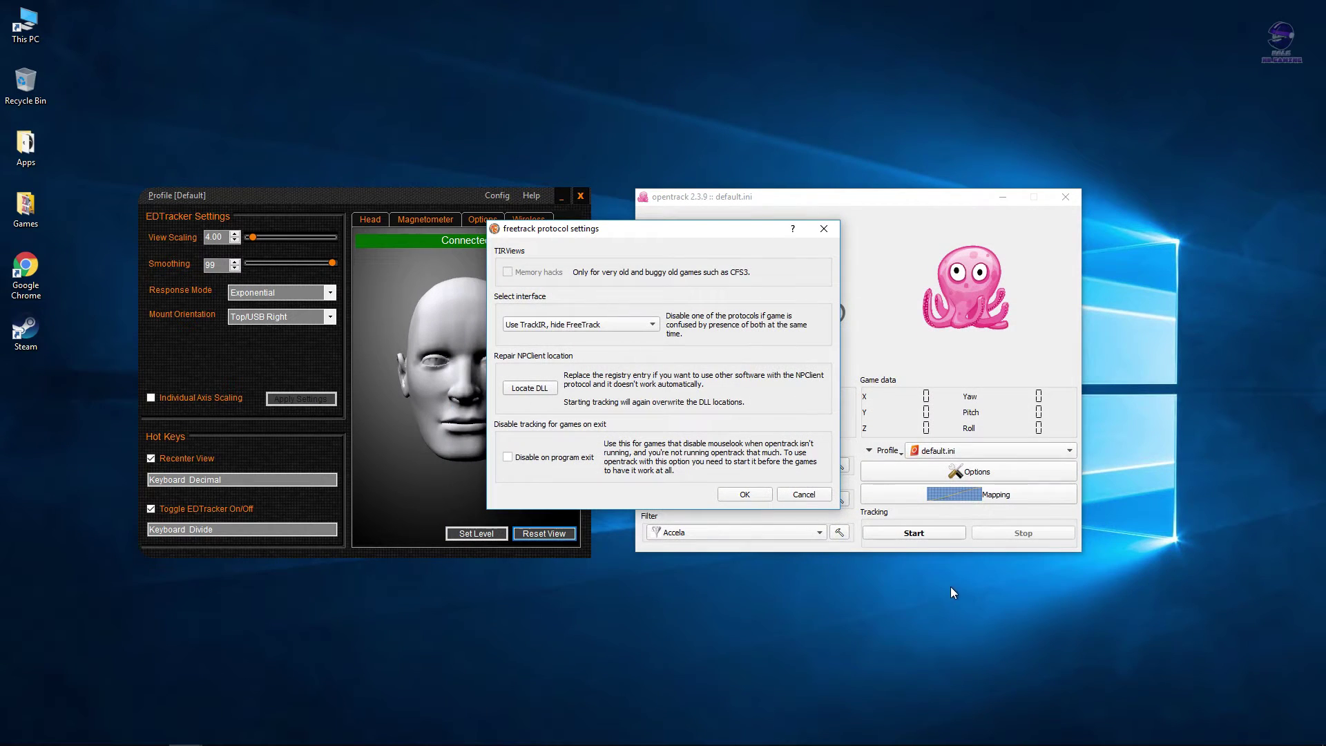
# Register NPClient.dll and set the interface to Use TrackIR, hiding FreeTrack, then save.
pyautogui.click(547, 388)
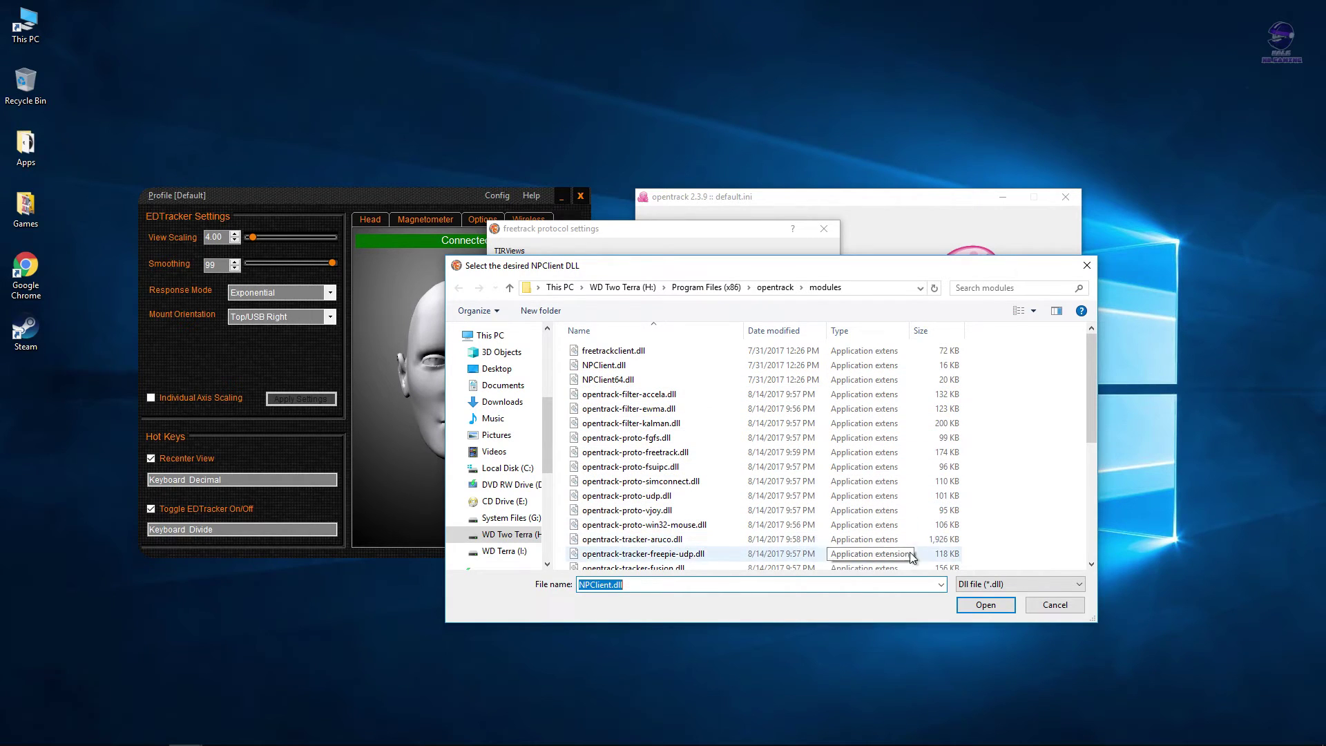
pyautogui.click(986, 604)
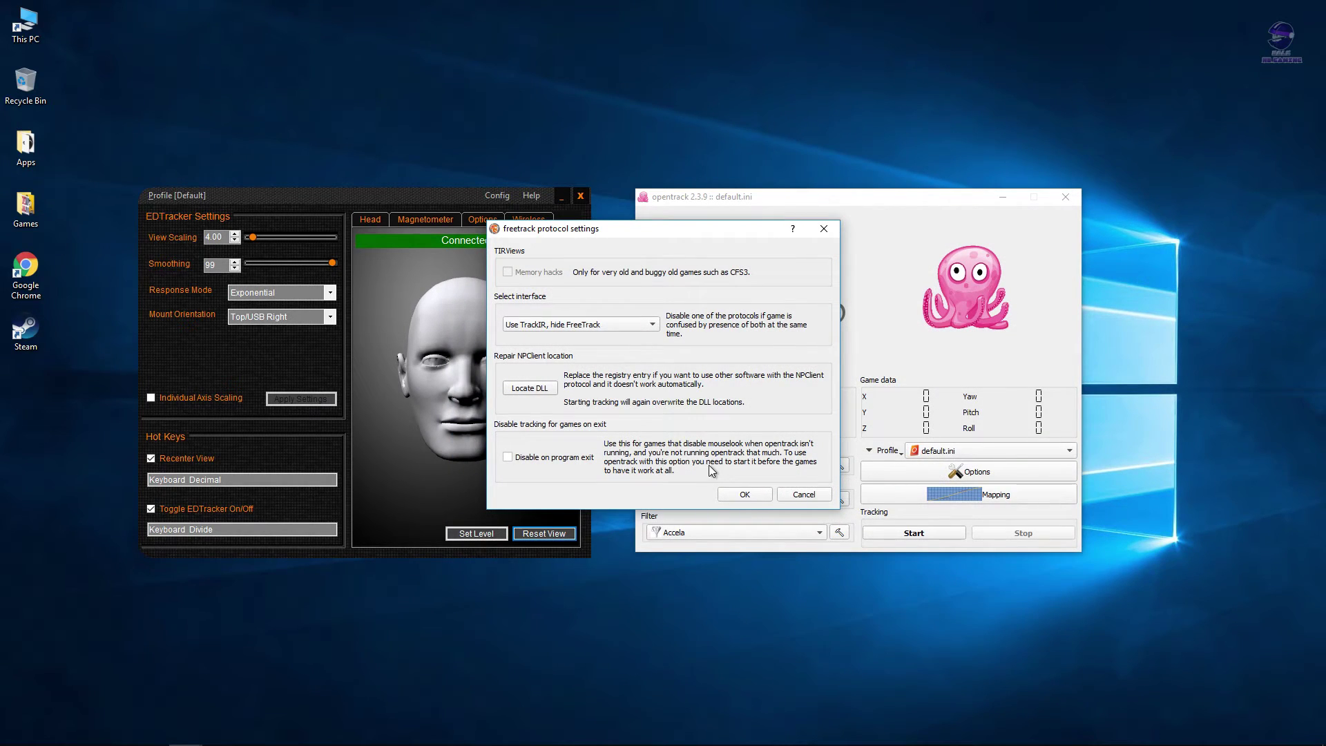
pyautogui.click(587, 333)
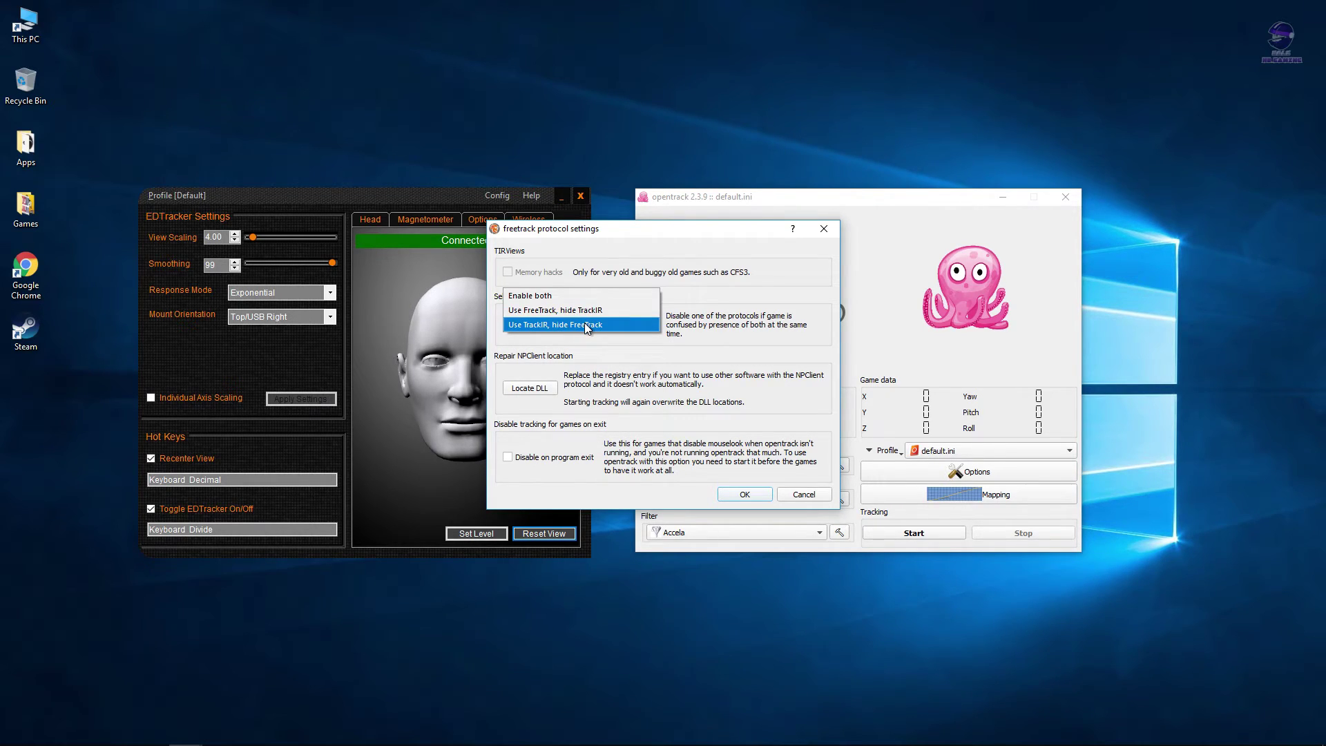
pyautogui.click(584, 322)
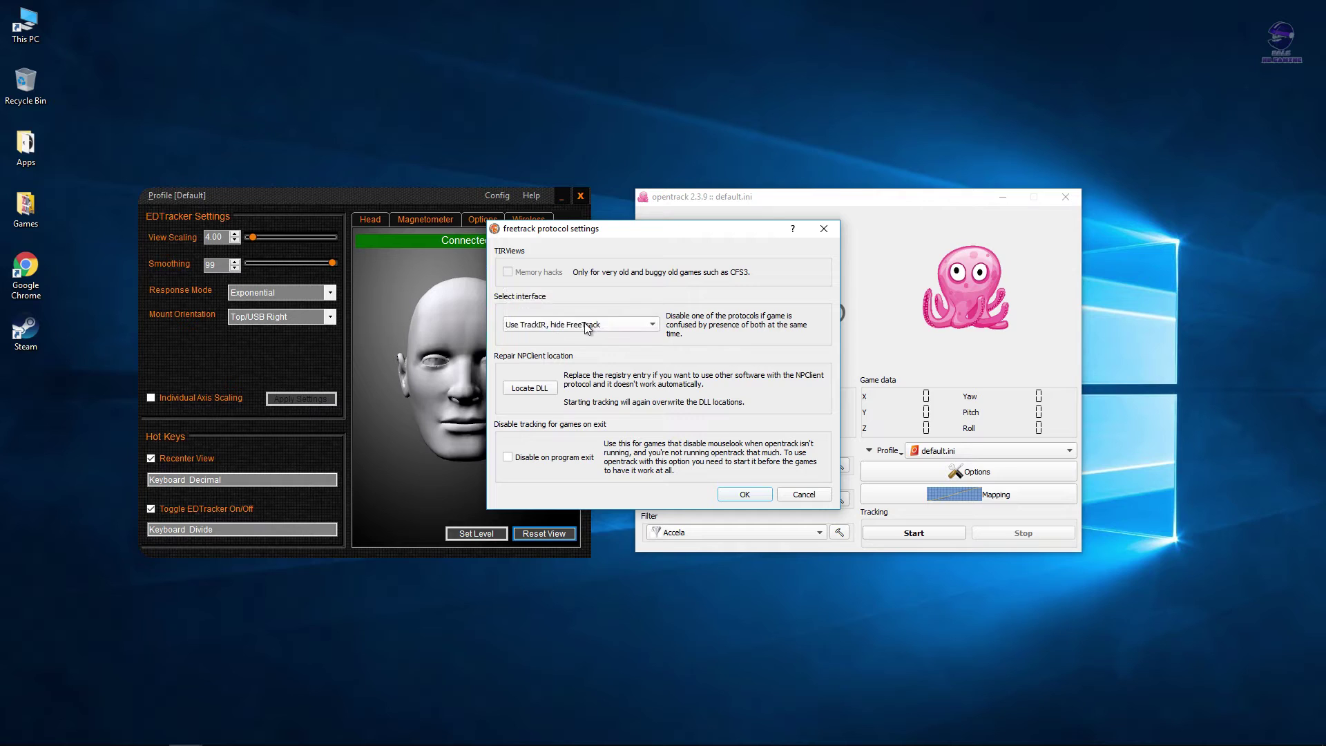
pyautogui.click(745, 495)
pyautogui.click(843, 532)
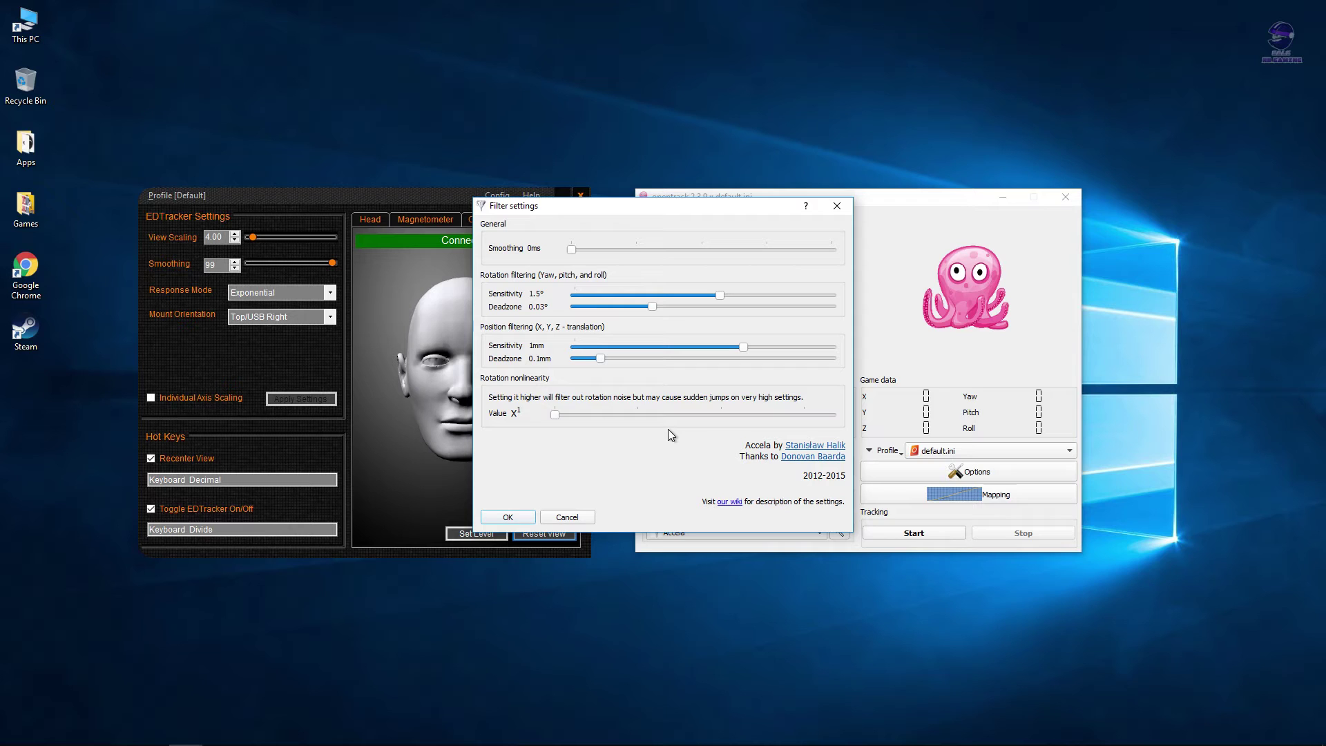
# Accept Accela's 1.5° rotation and 1mm position settings, keep Accela as the filter, and start tracking.
pyautogui.click(511, 517)
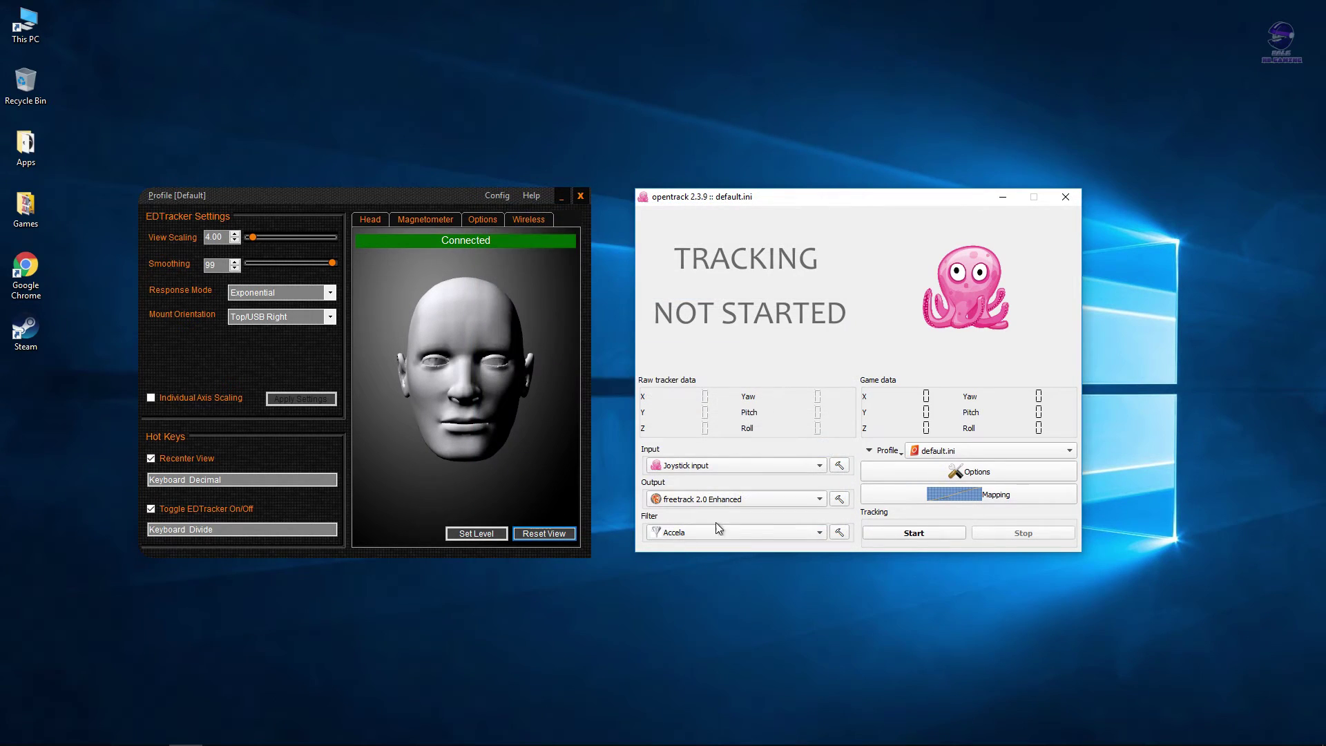
pyautogui.click(821, 533)
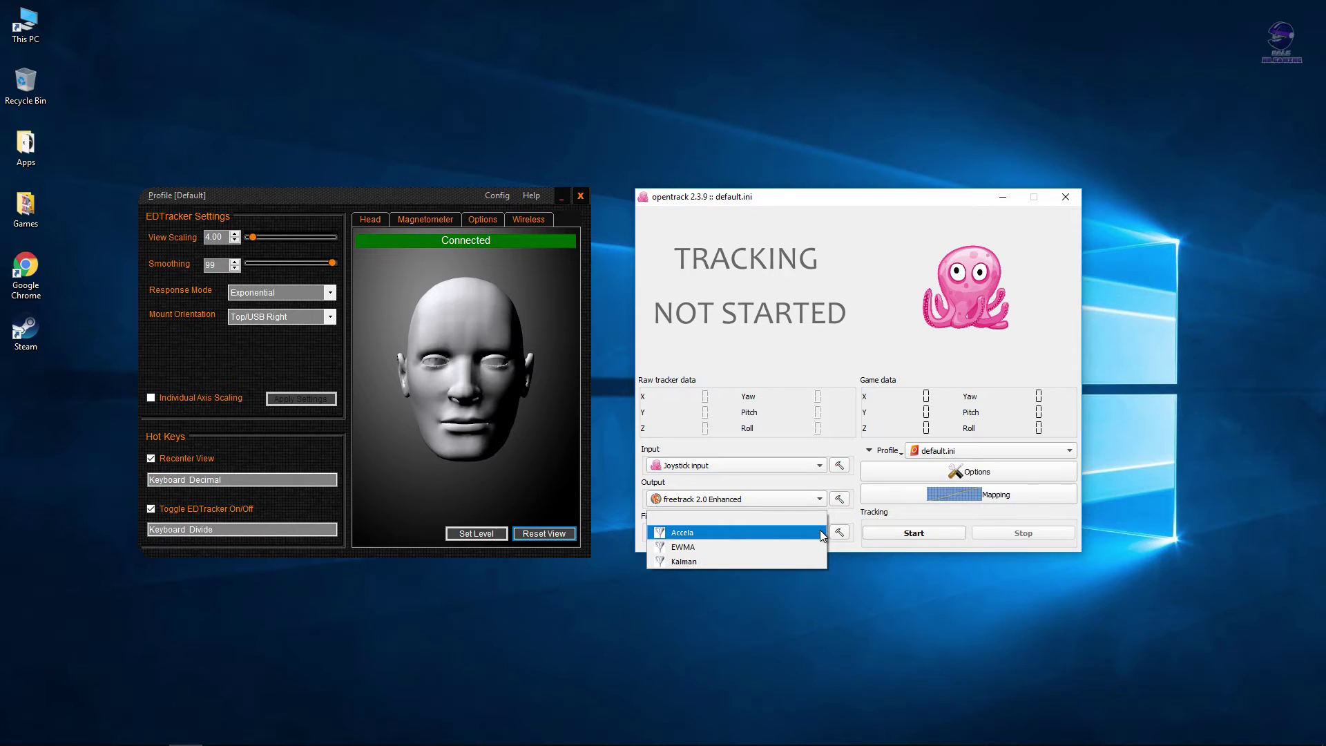
pyautogui.click(820, 531)
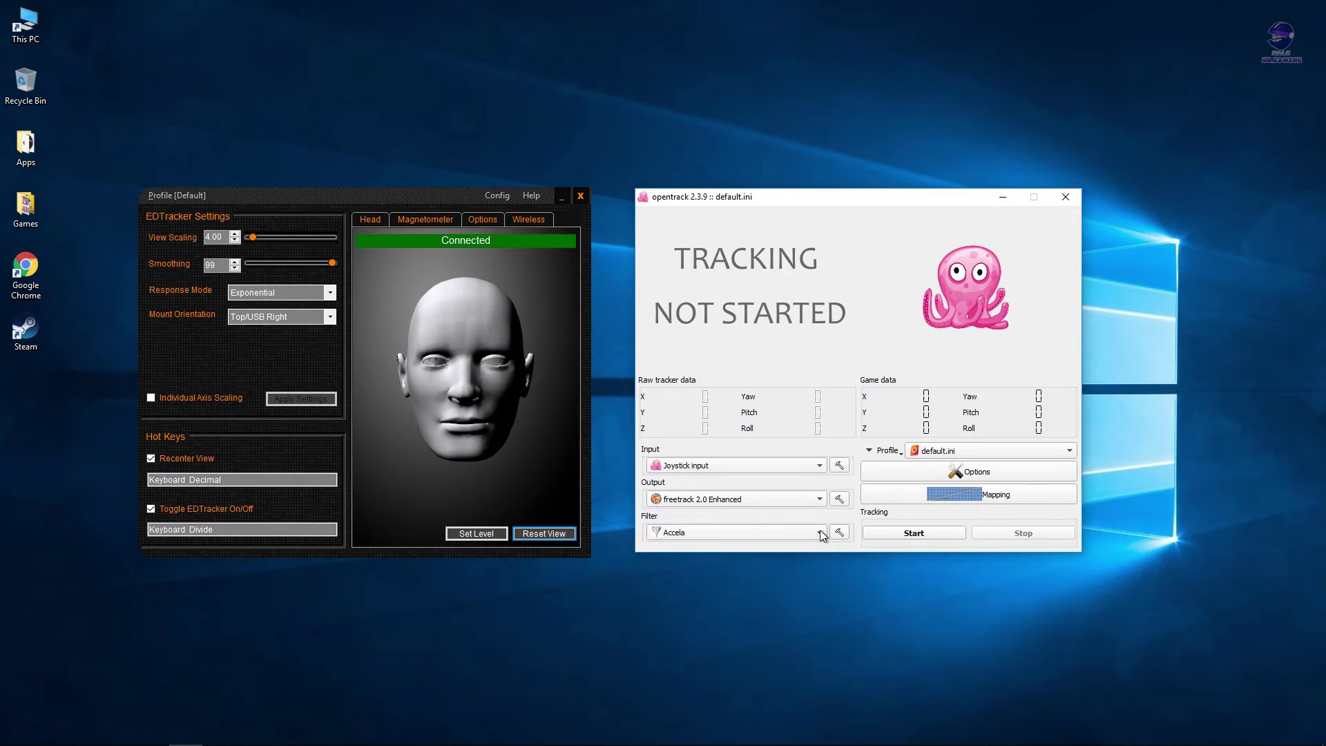
pyautogui.click(931, 533)
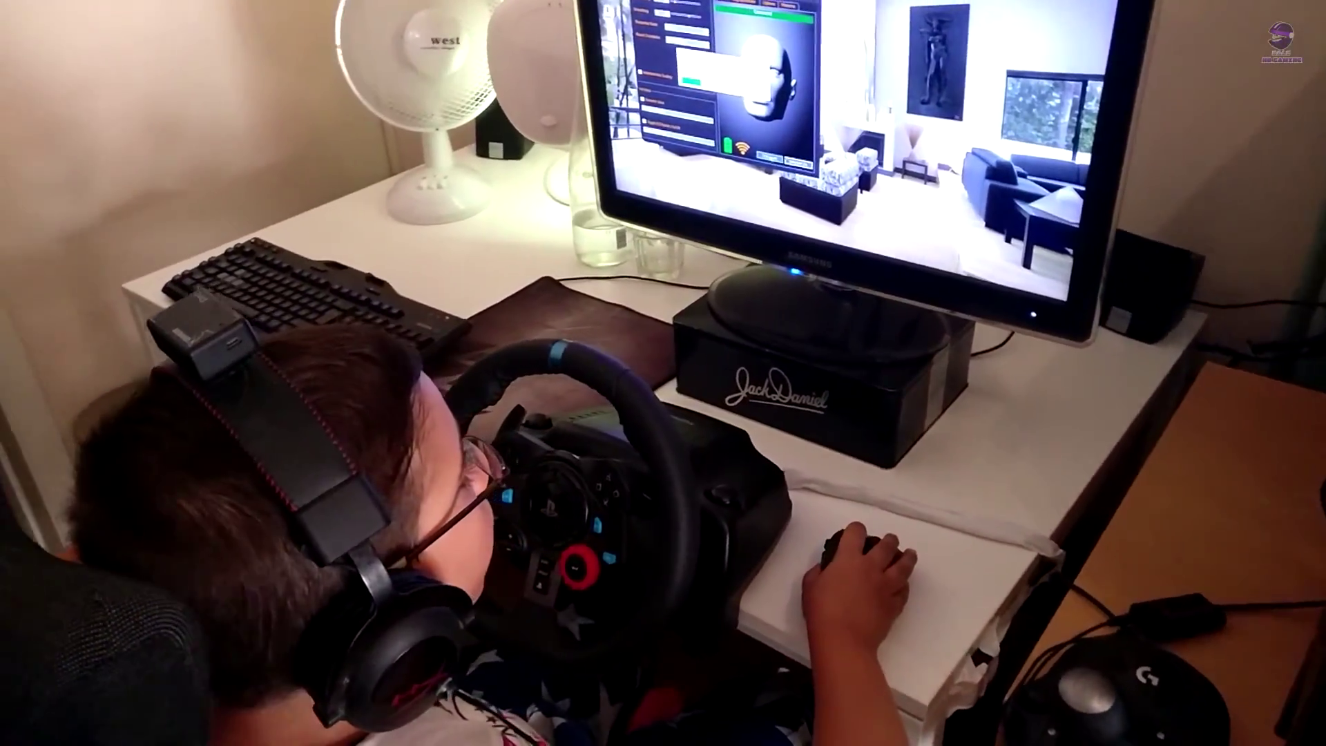
# Use Set Level to level the tracker and recalculate gyro bias while it stays stationary.
pyautogui.click(715, 153)
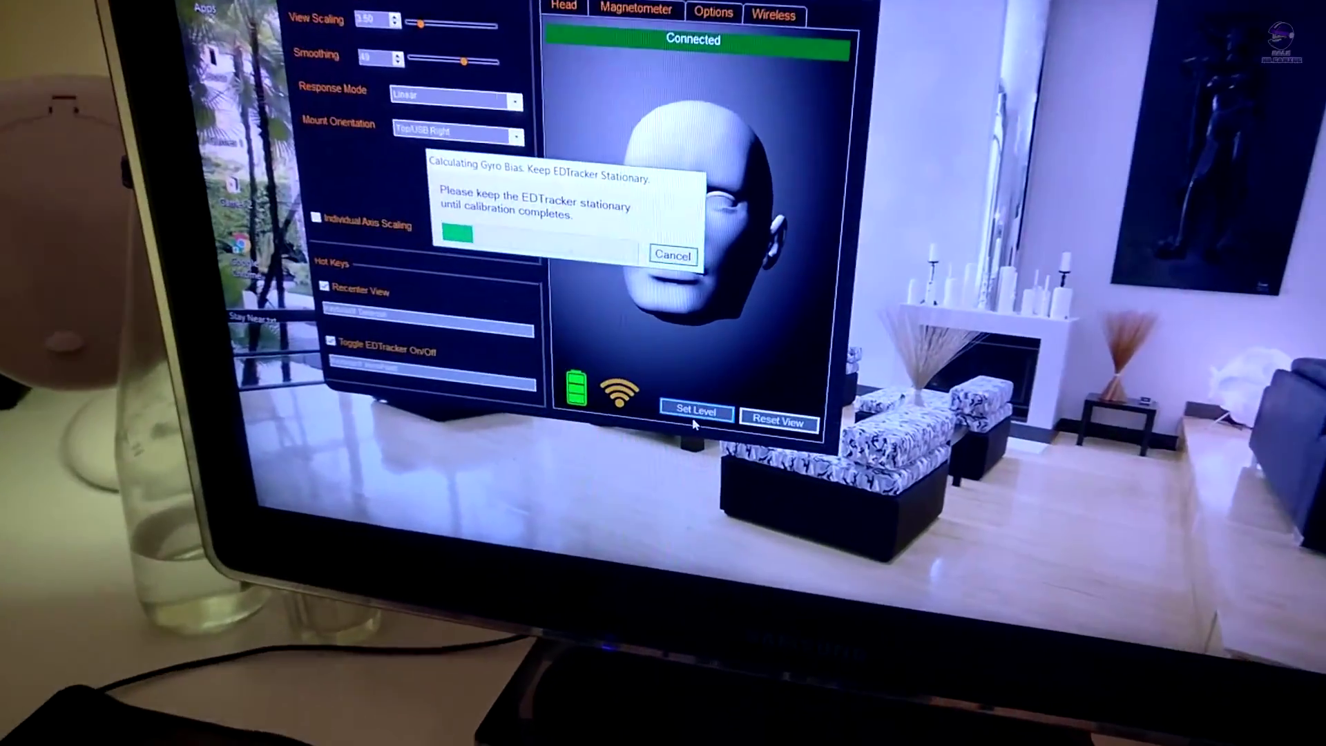